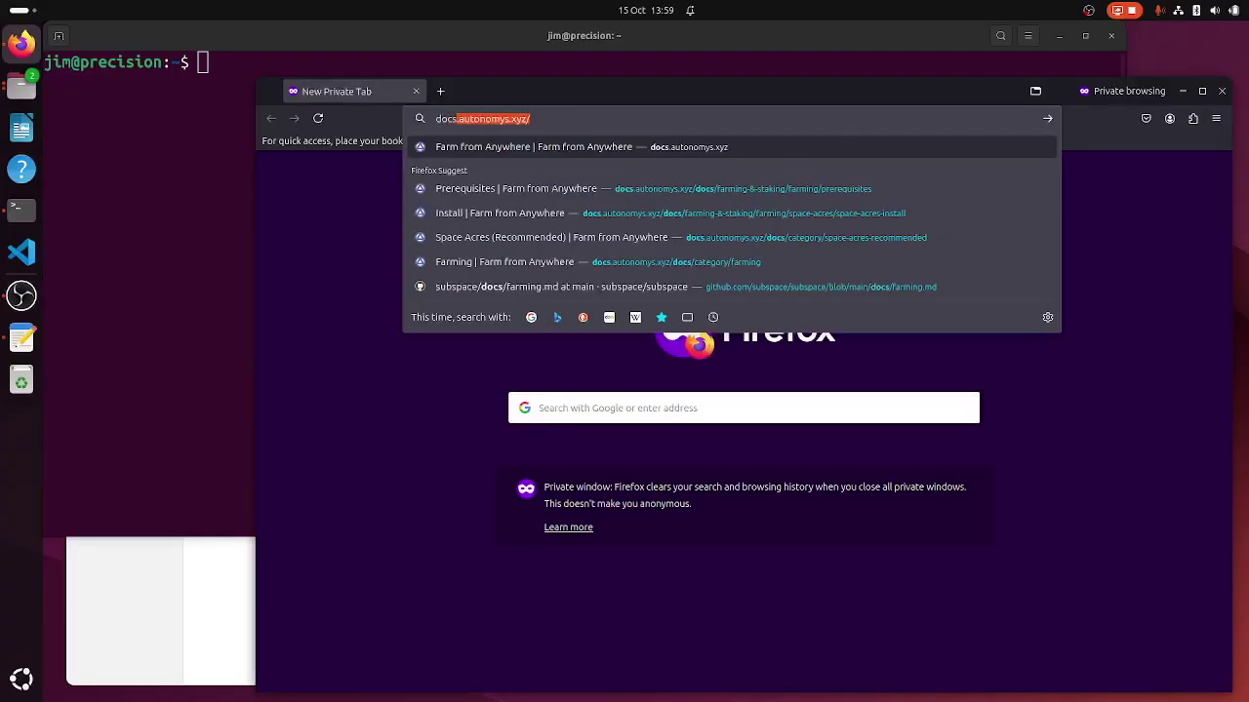
Step: Load docs.autonomys.xyz and go to its Farming section
{"action": "key", "text": "Return"}
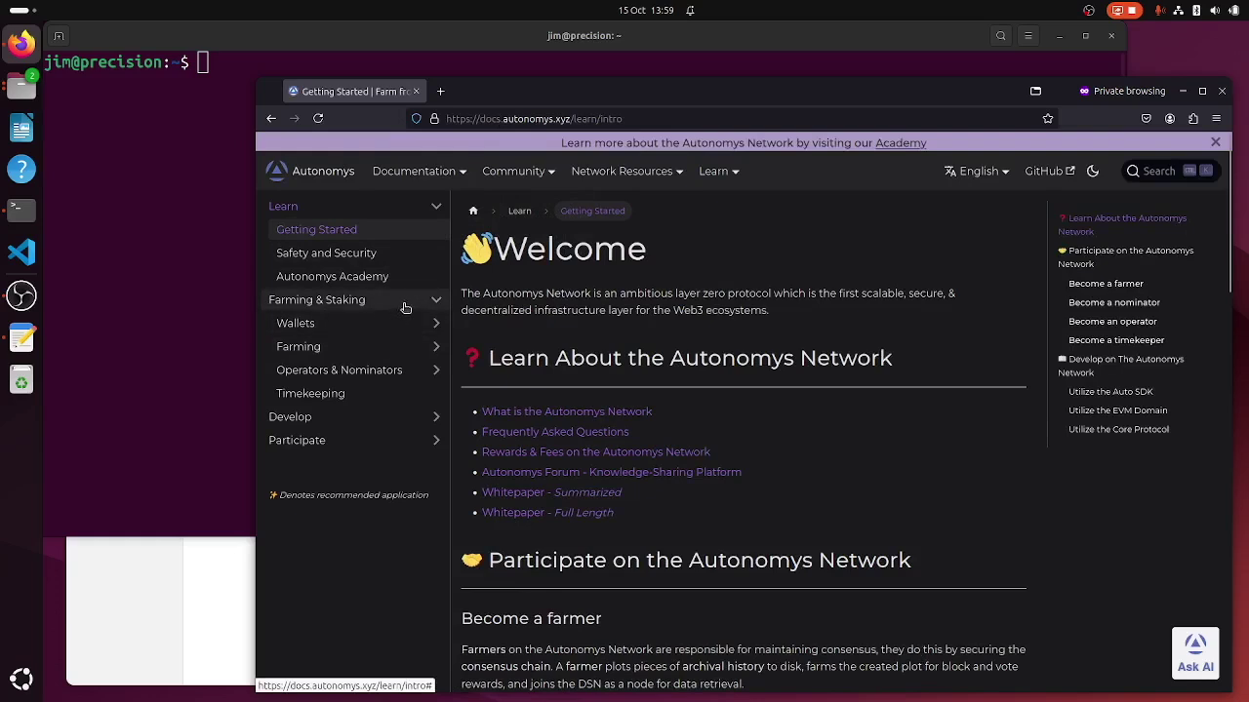
{"action": "left_click", "coordinate": [369, 351]}
Step: Go to Space Acres > Install and download the Ubuntu installer space-acres_0.1.38-1_amd64.deb
{"action": "left_click", "coordinate": [380, 396]}
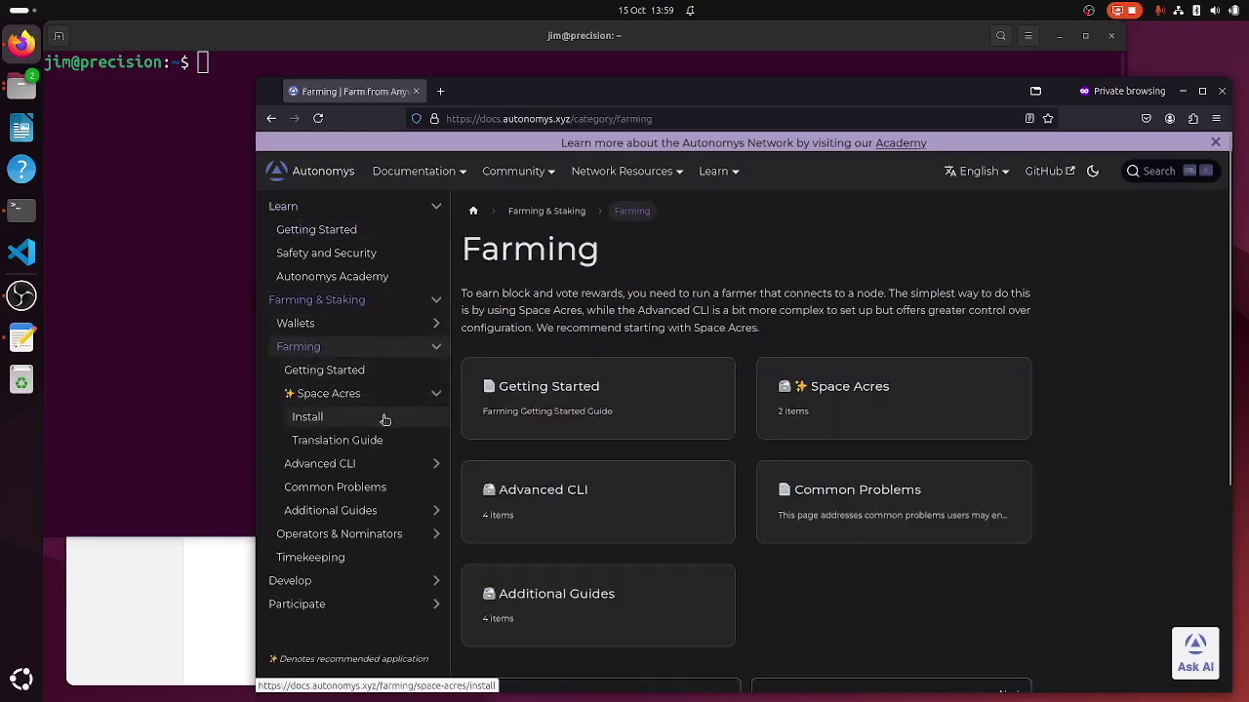
{"action": "left_click", "coordinate": [386, 420]}
{"action": "scroll", "coordinate": [634, 456], "scroll_direction": "down", "scroll_amount": 10}
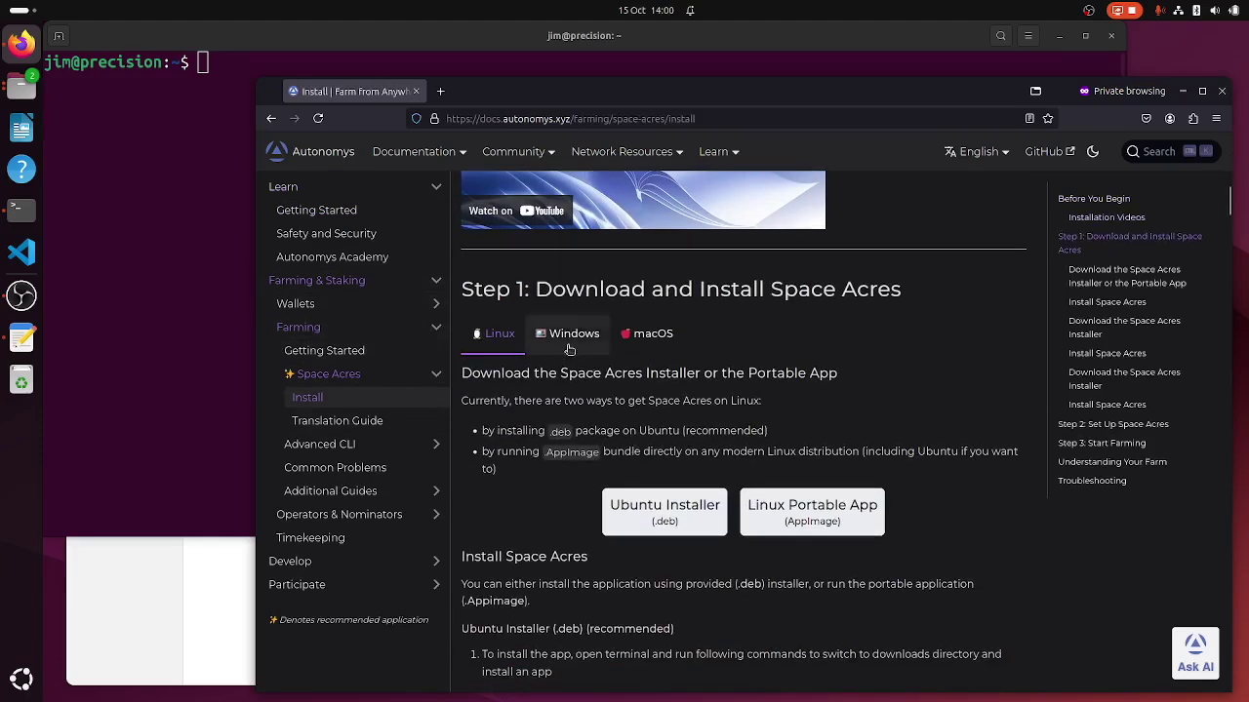
{"action": "scroll", "coordinate": [634, 410], "scroll_direction": "down", "scroll_amount": 2}
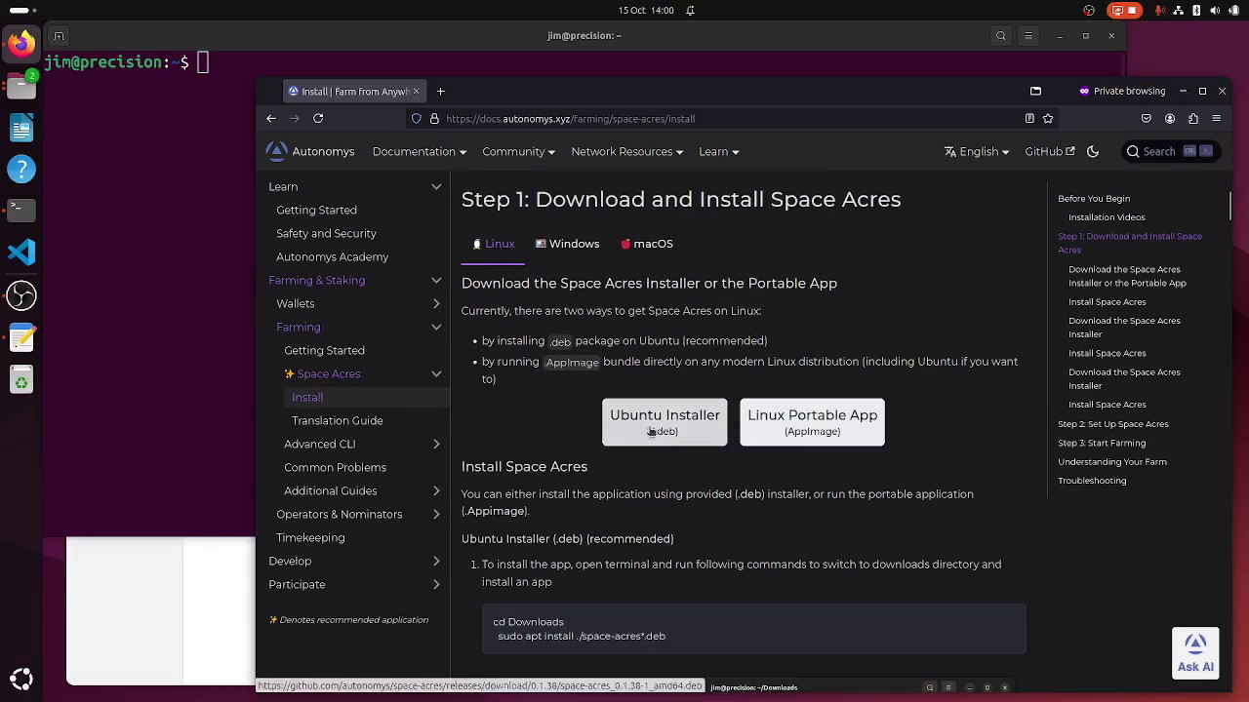
{"action": "scroll", "coordinate": [679, 438], "scroll_direction": "down", "scroll_amount": 2}
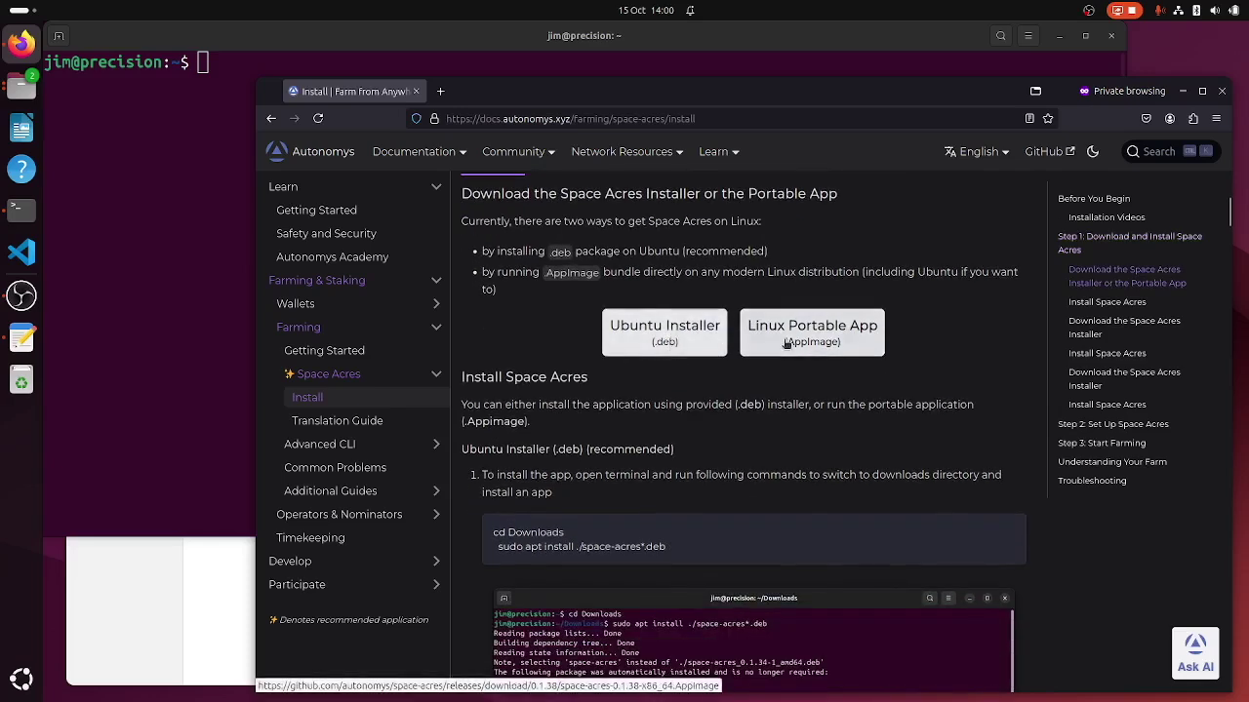
{"action": "left_click", "coordinate": [661, 333]}
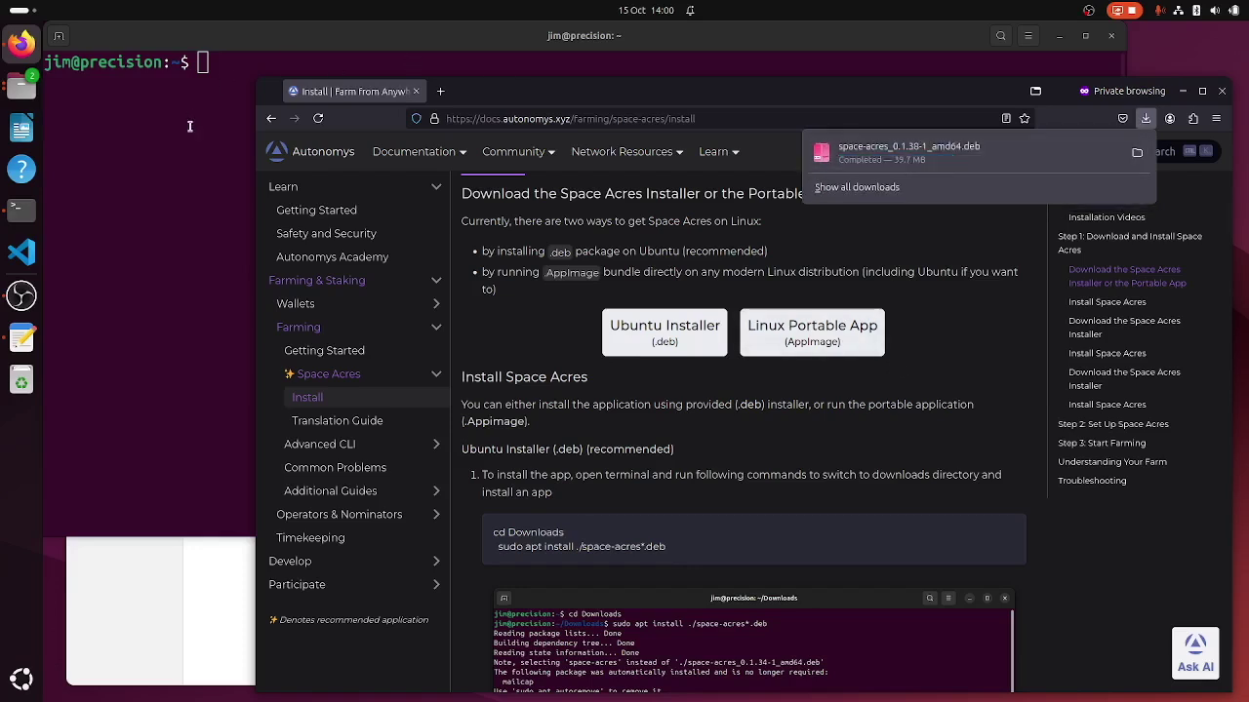
Step: Change the terminal's working directory to Downloads/
{"action": "scroll", "coordinate": [544, 490], "scroll_direction": "down", "scroll_amount": 2}
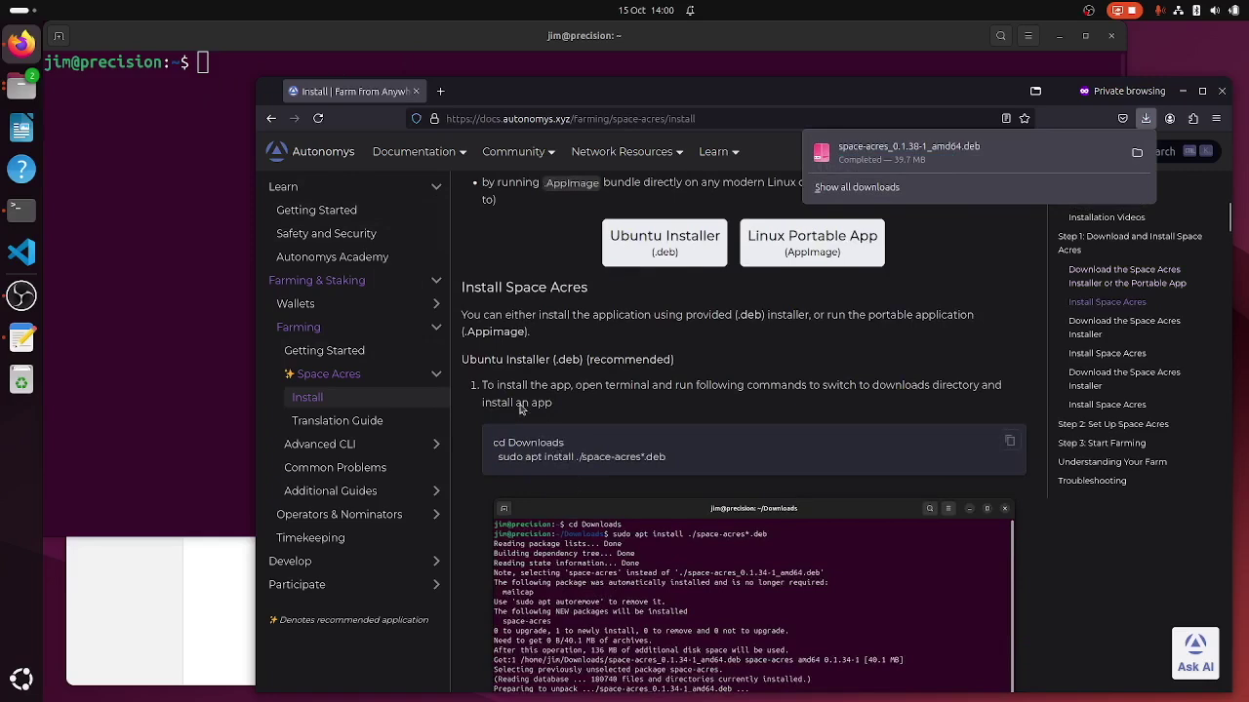
{"action": "left_click", "coordinate": [218, 172]}
{"action": "type", "text": "cd D"}
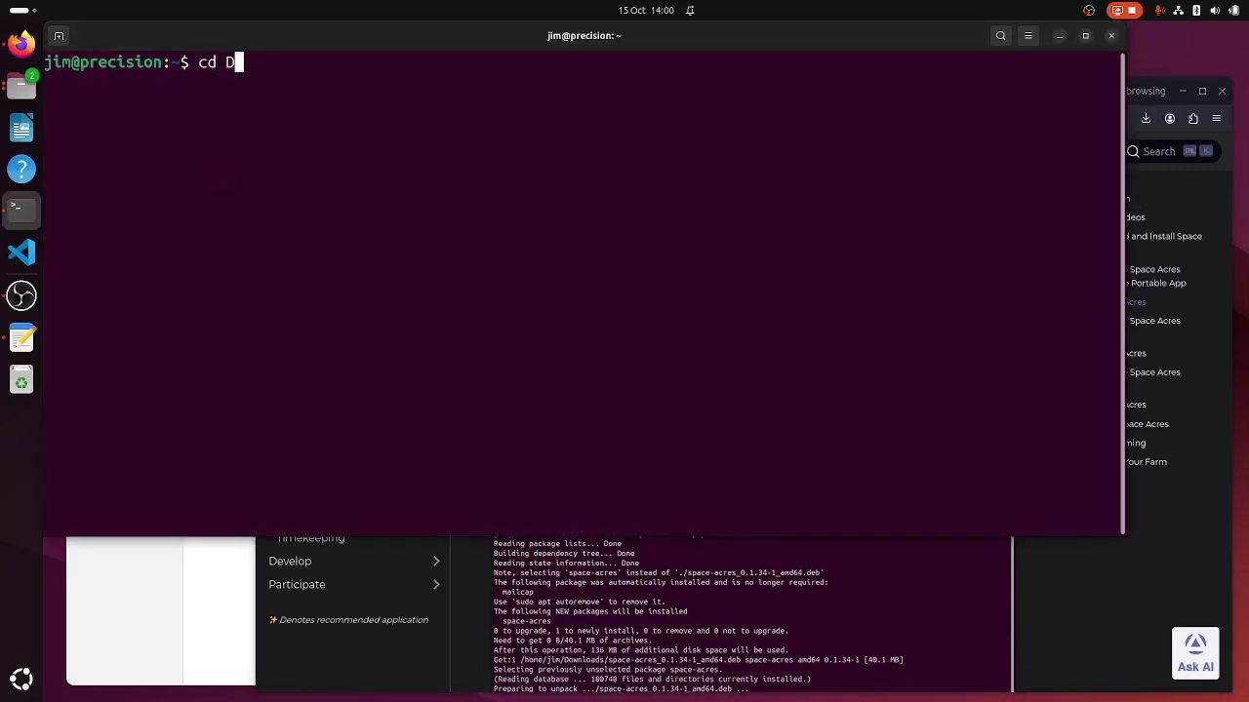
{"action": "type", "text": "oawn"}
{"action": "key", "text": "BackSpace"}
{"action": "type", "text": "wn"}
{"action": "key", "text": "BackSpace"}
{"action": "key", "text": "BackSpace"}
{"action": "key", "text": "BackSpace"}
{"action": "type", "text": "wn"}
{"action": "key", "text": "Tab"}
{"action": "key", "text": "Return"}
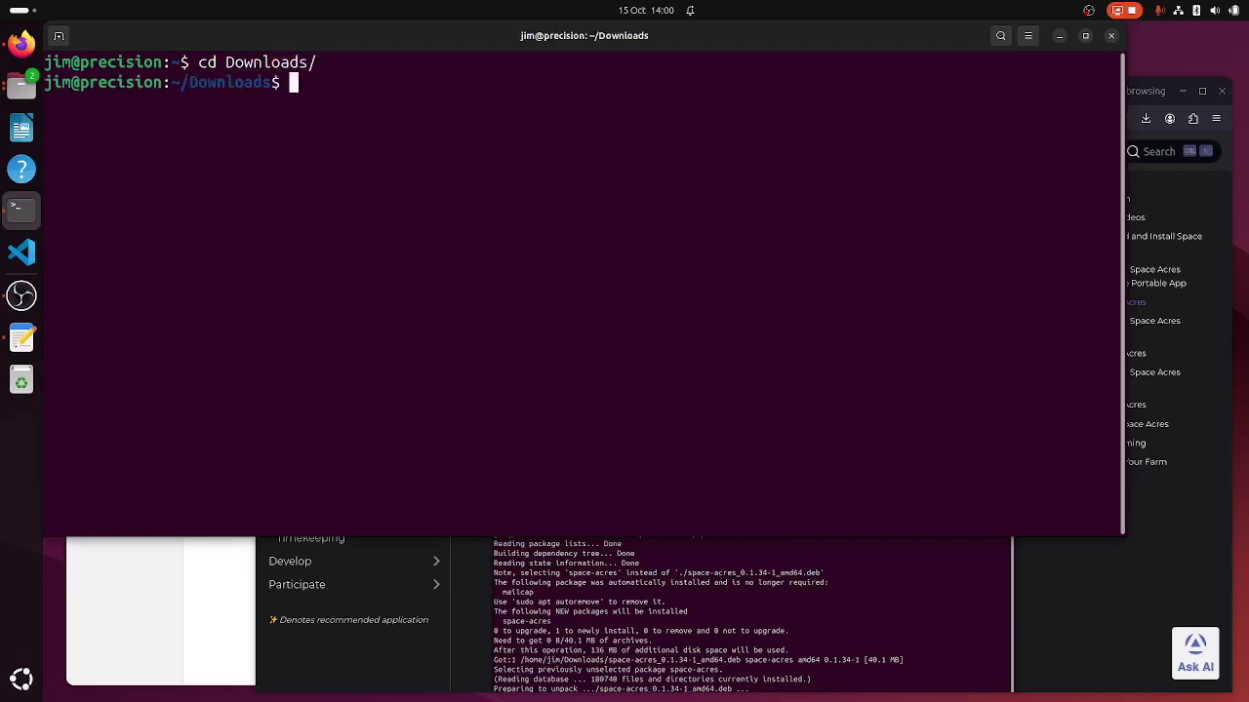
Step: Copy 'sudo apt install ./space-acres*.deb' from the docs and run it in the terminal
{"action": "left_click", "coordinate": [648, 621]}
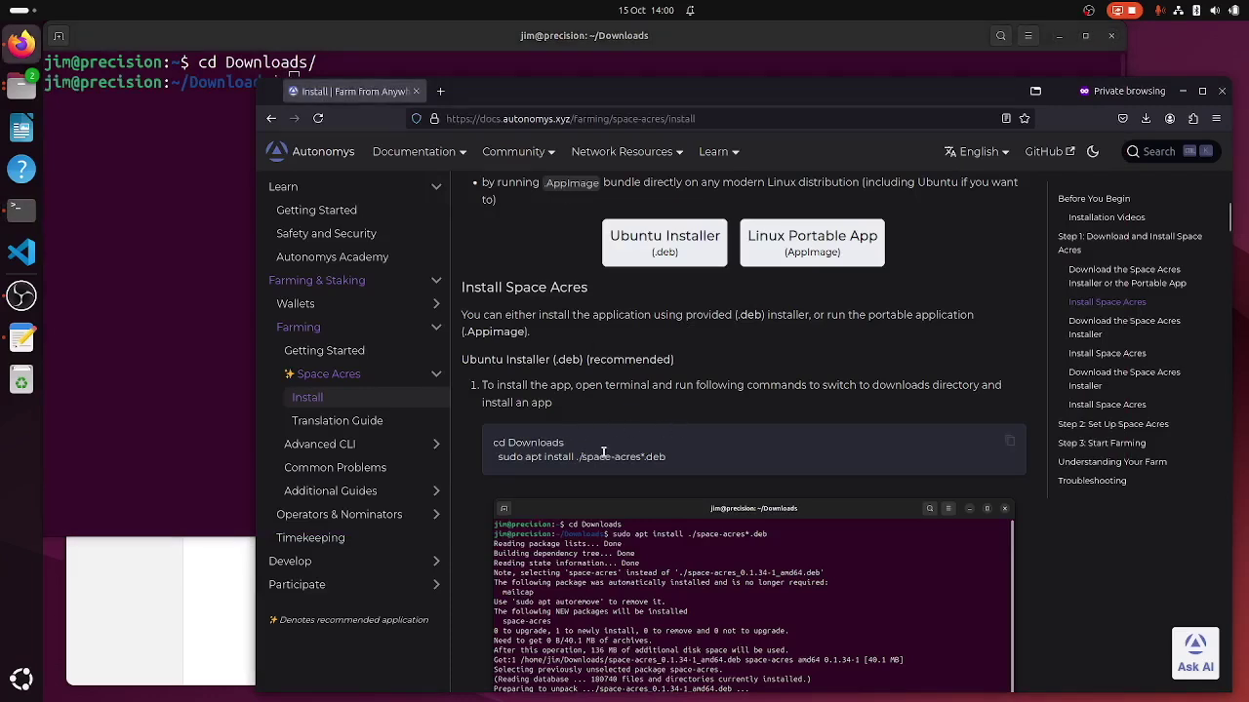
{"action": "left_click_drag", "start_coordinate": [669, 457], "coordinate": [495, 457]}
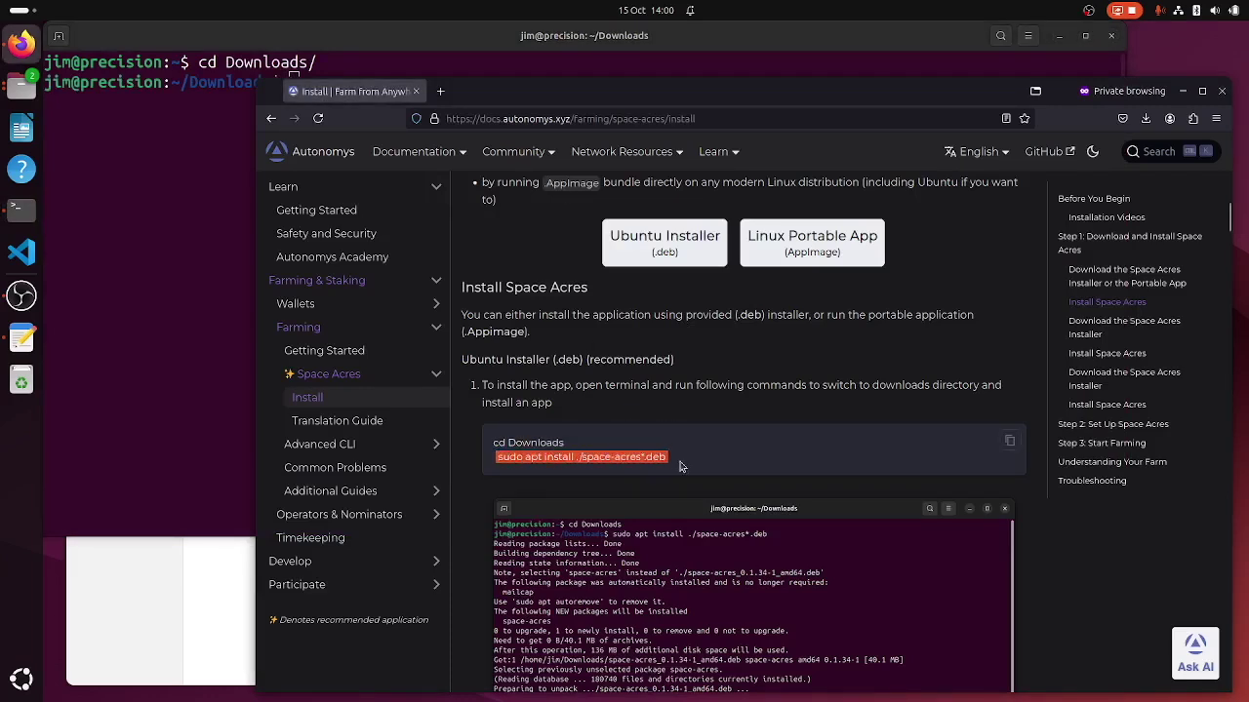
{"action": "left_click_drag", "start_coordinate": [681, 466], "coordinate": [500, 468]}
{"action": "right_click", "coordinate": [509, 466]}
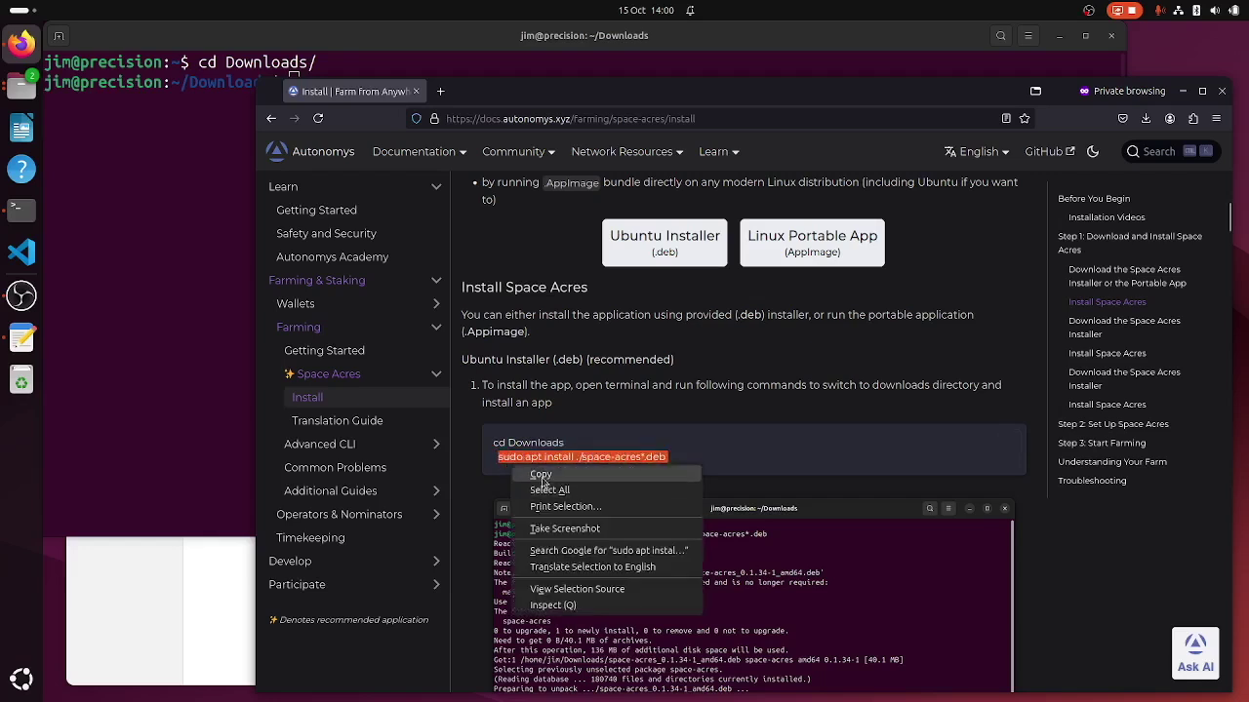
{"action": "left_click", "coordinate": [540, 475]}
{"action": "left_click", "coordinate": [201, 267]}
{"action": "right_click", "coordinate": [261, 261]}
{"action": "left_click", "coordinate": [292, 301]}
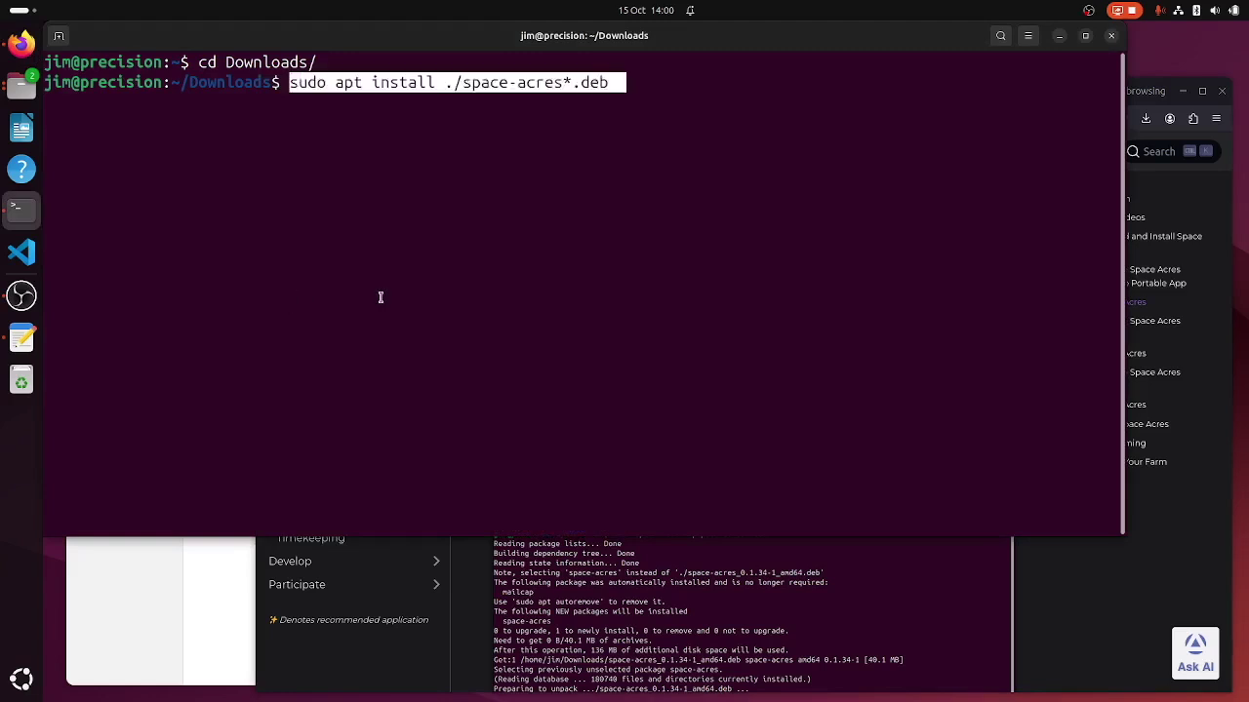
{"action": "key", "text": "Return"}
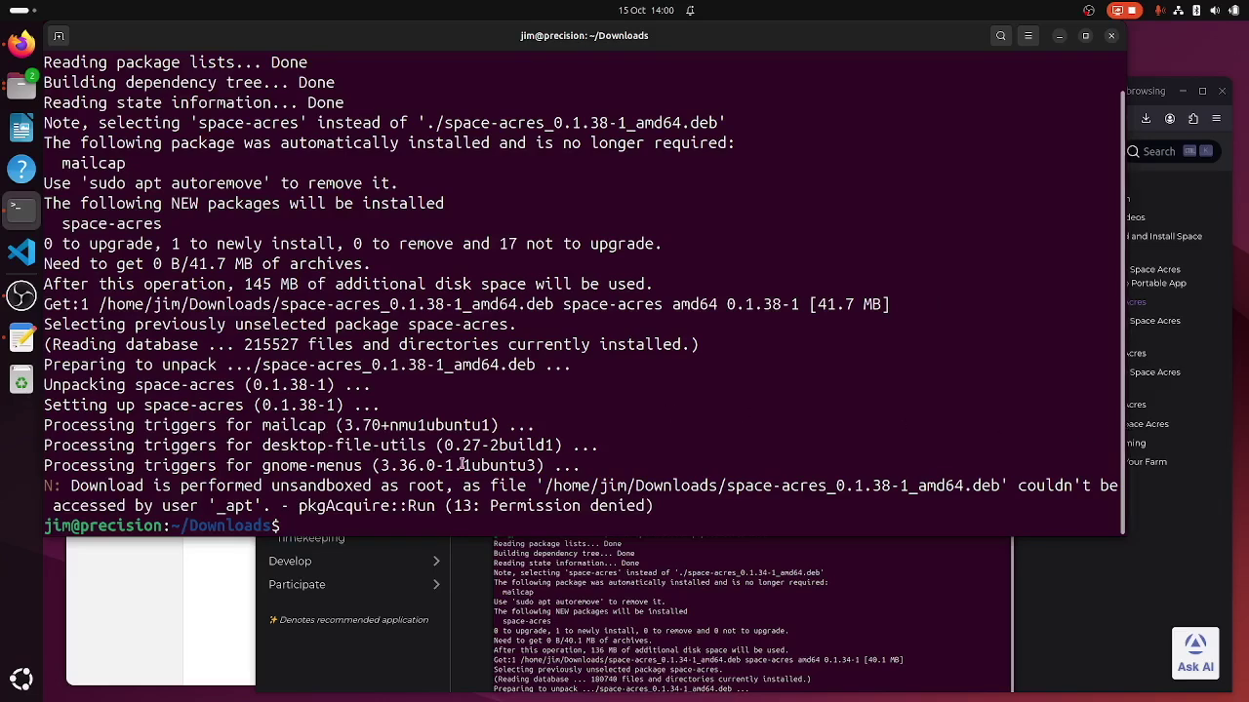
Step: Launch Space Acres from the second page of the app grid, then bring Files forward
{"action": "left_click", "coordinate": [19, 680]}
{"action": "scroll", "coordinate": [527, 498], "scroll_direction": "down", "scroll_amount": 1}
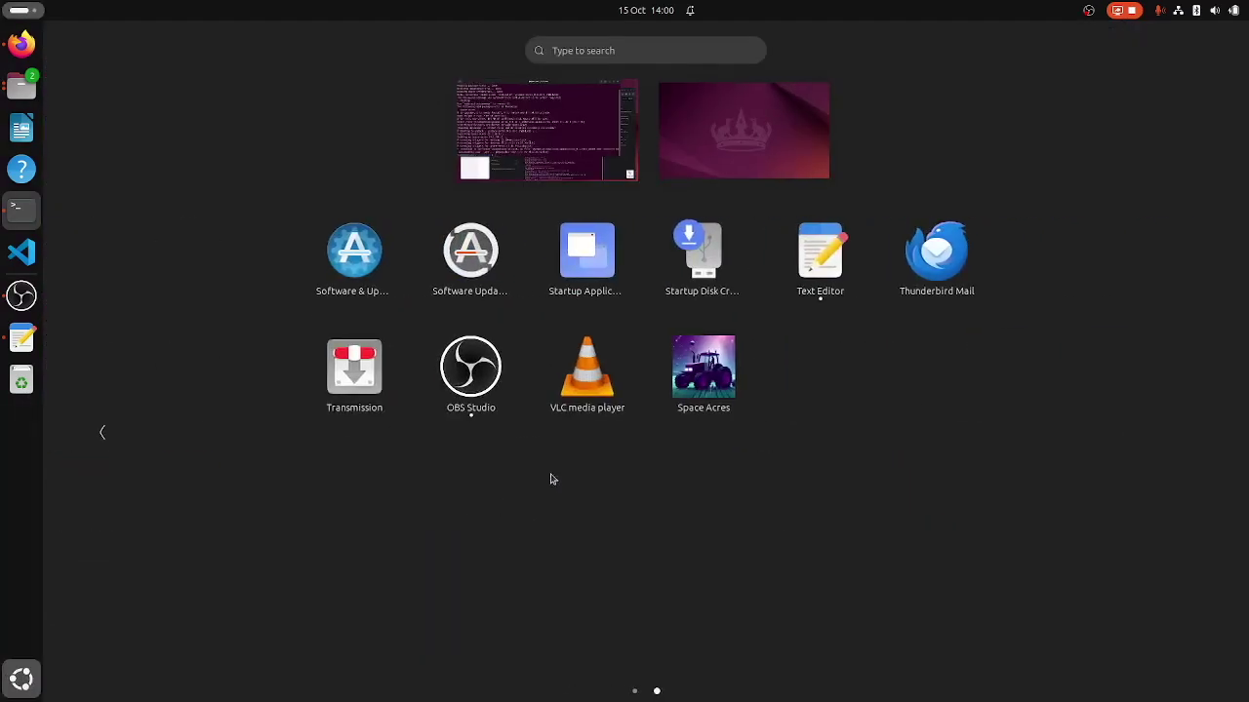
{"action": "left_click", "coordinate": [698, 393]}
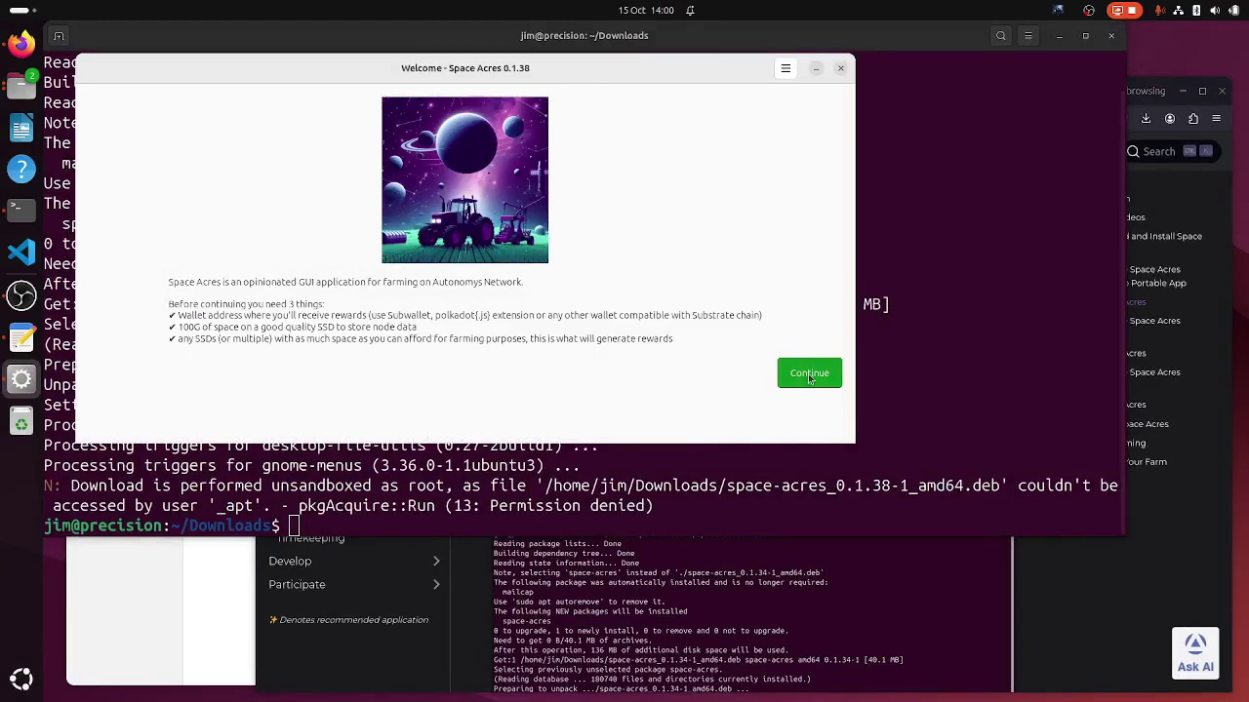
{"action": "left_click", "coordinate": [209, 590]}
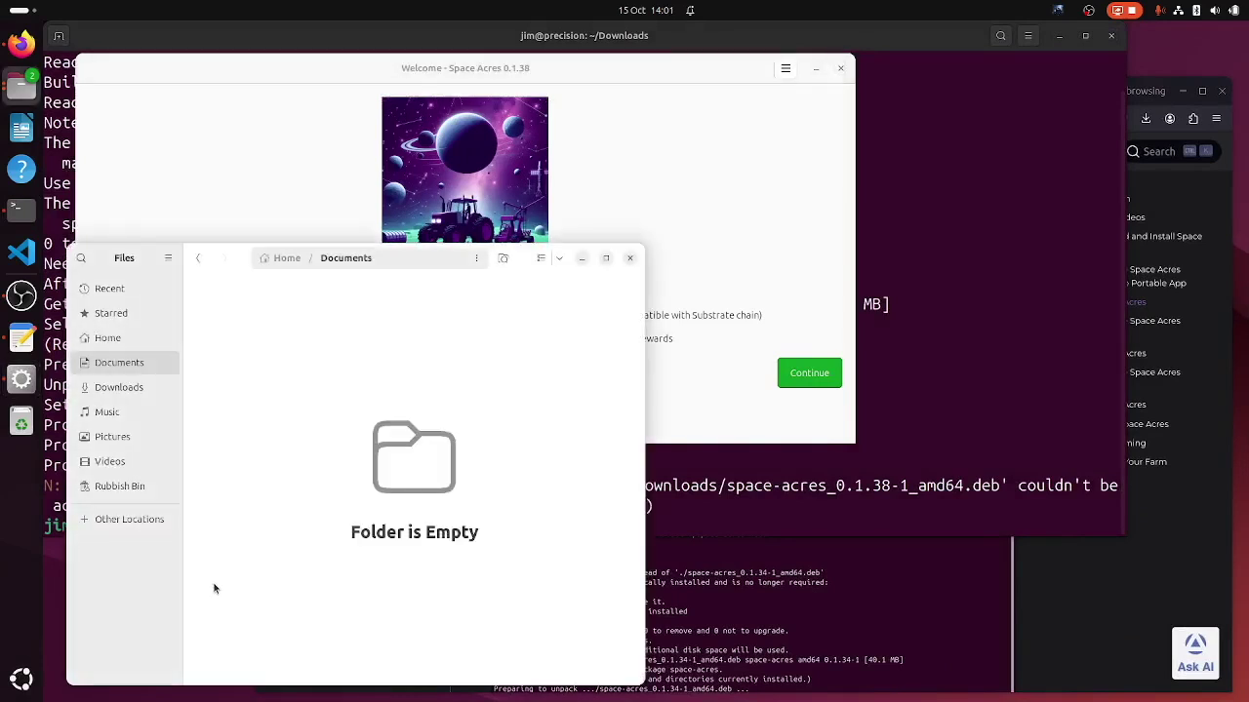
Step: Create a space-acres folder in Documents and open it
{"action": "right_click", "coordinate": [300, 383]}
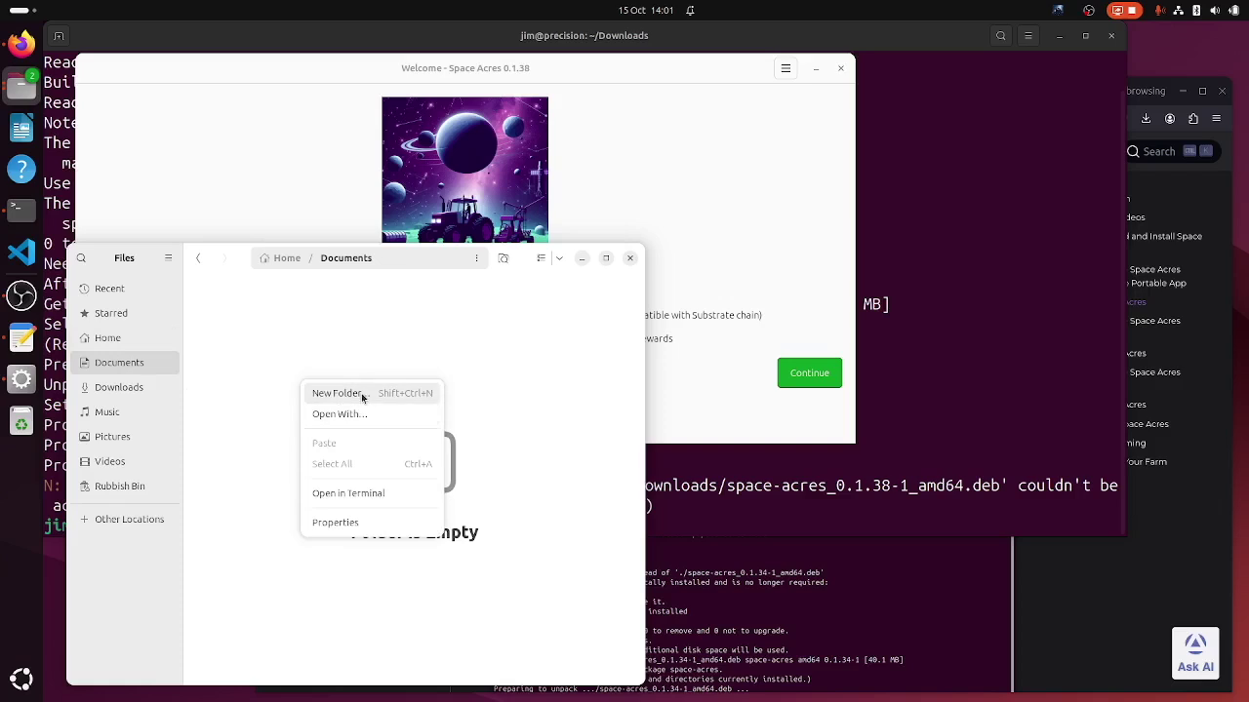
{"action": "left_click", "coordinate": [363, 395]}
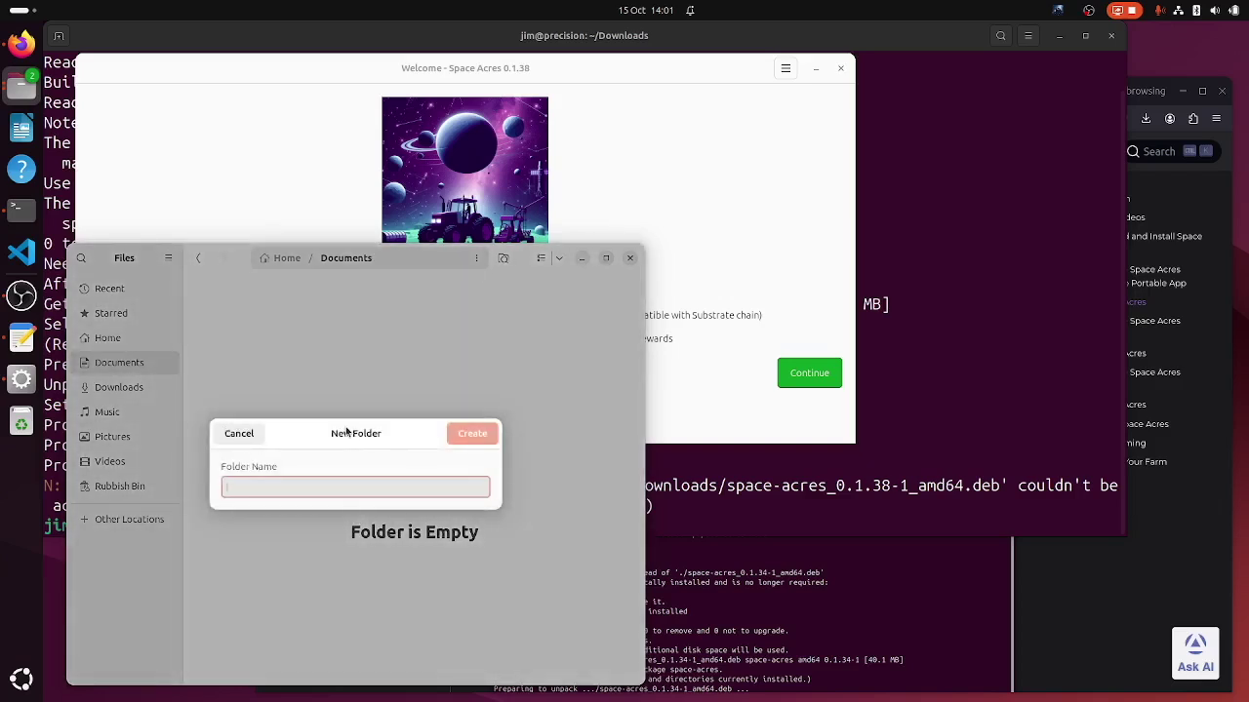
{"action": "type", "text": "space-acr"}
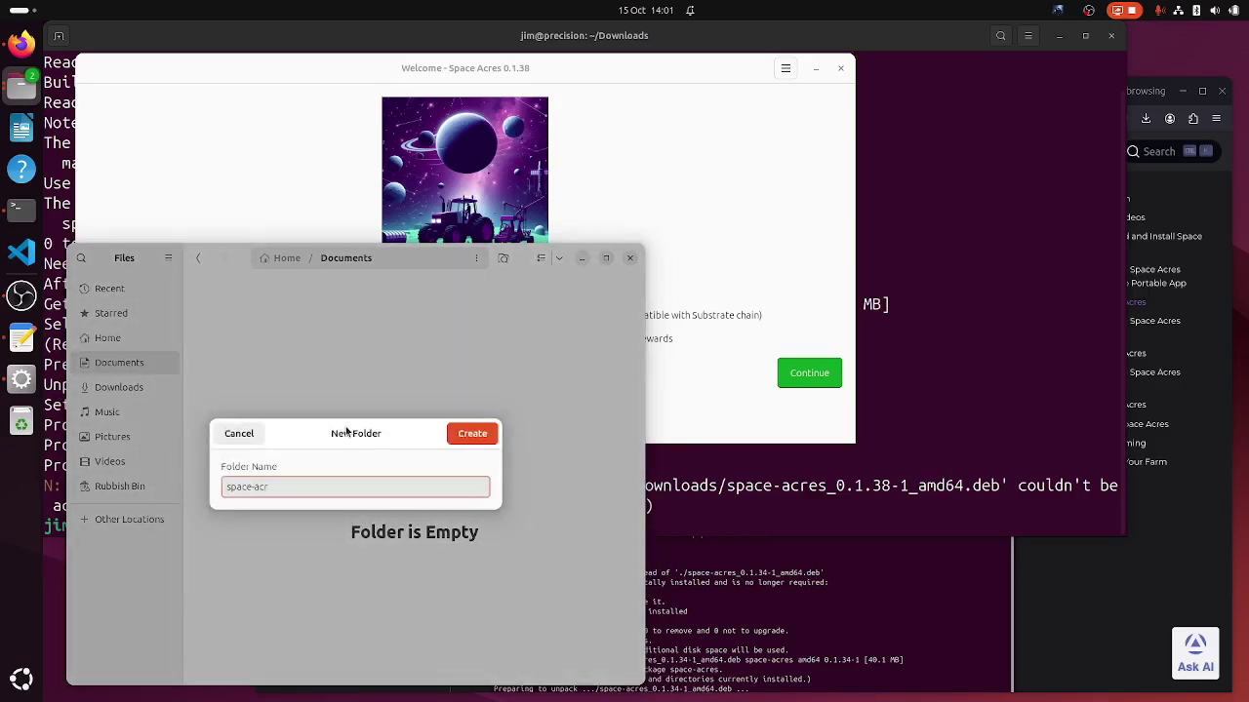
{"action": "key", "text": "Return"}
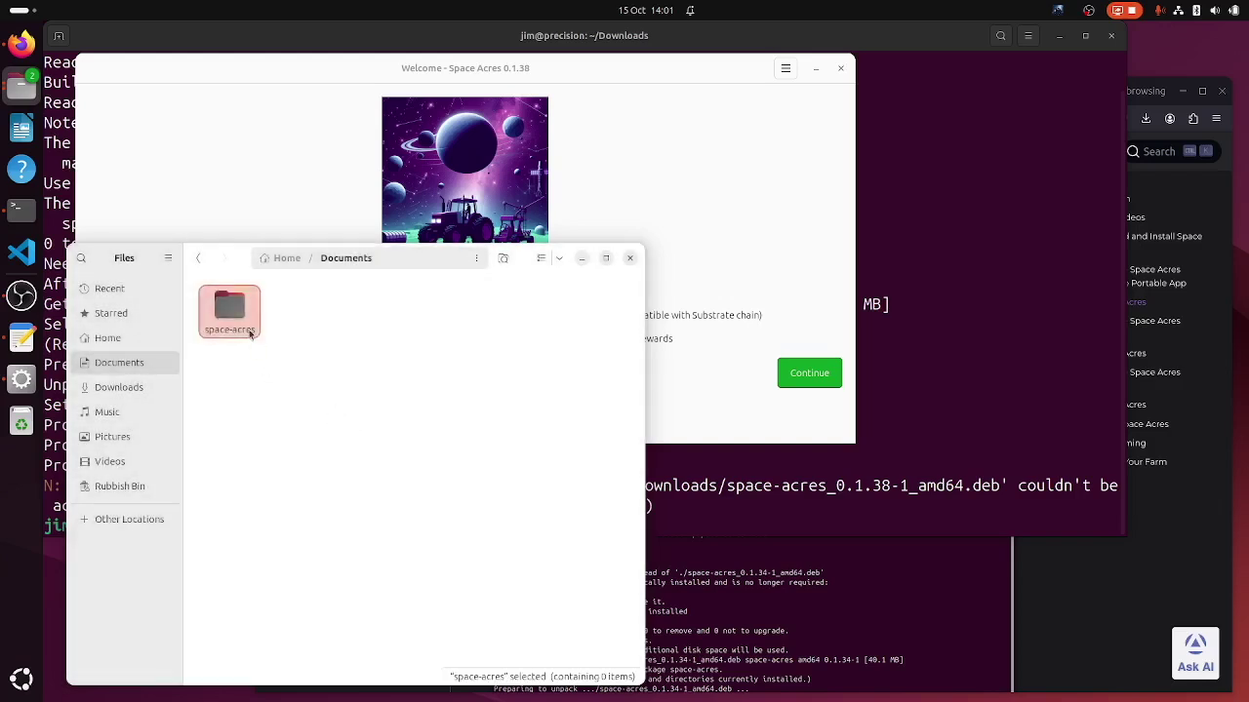
{"action": "double_click", "coordinate": [243, 314]}
Step: Create 'node' and 'farm' subfolders, then return to Space Acres' configuration page
{"action": "right_click", "coordinate": [250, 375]}
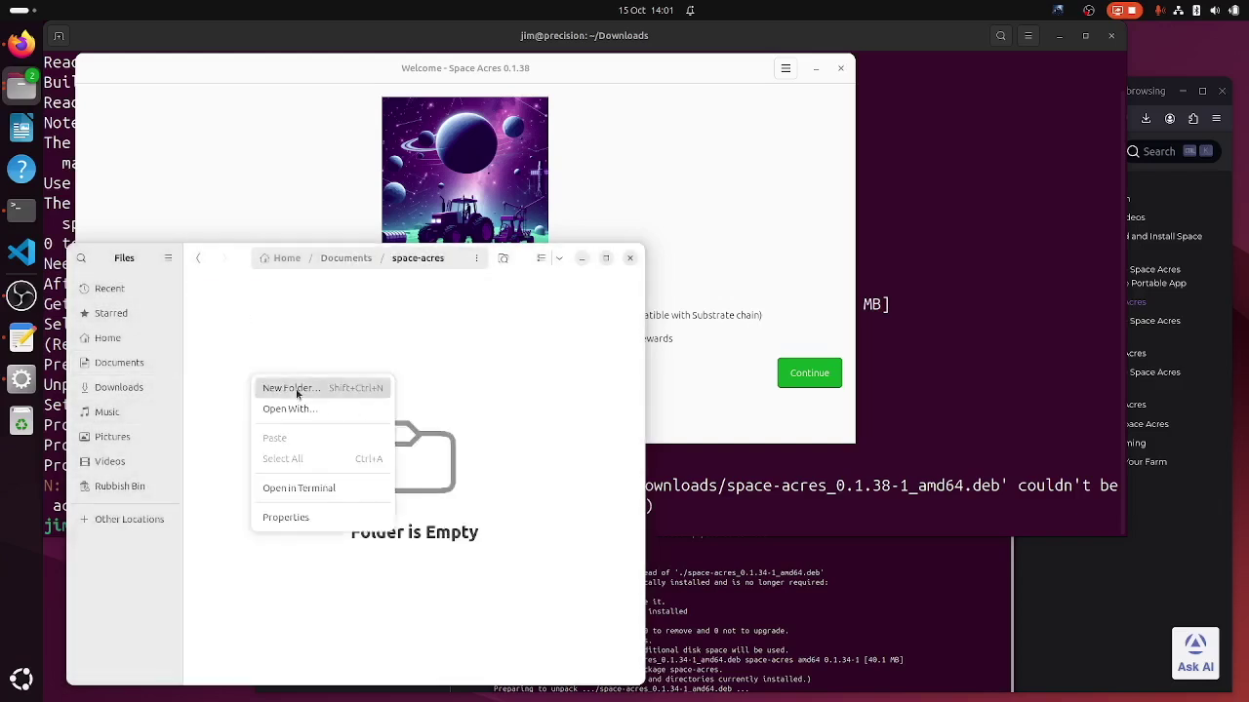
{"action": "left_click", "coordinate": [298, 394]}
{"action": "type", "text": "node"}
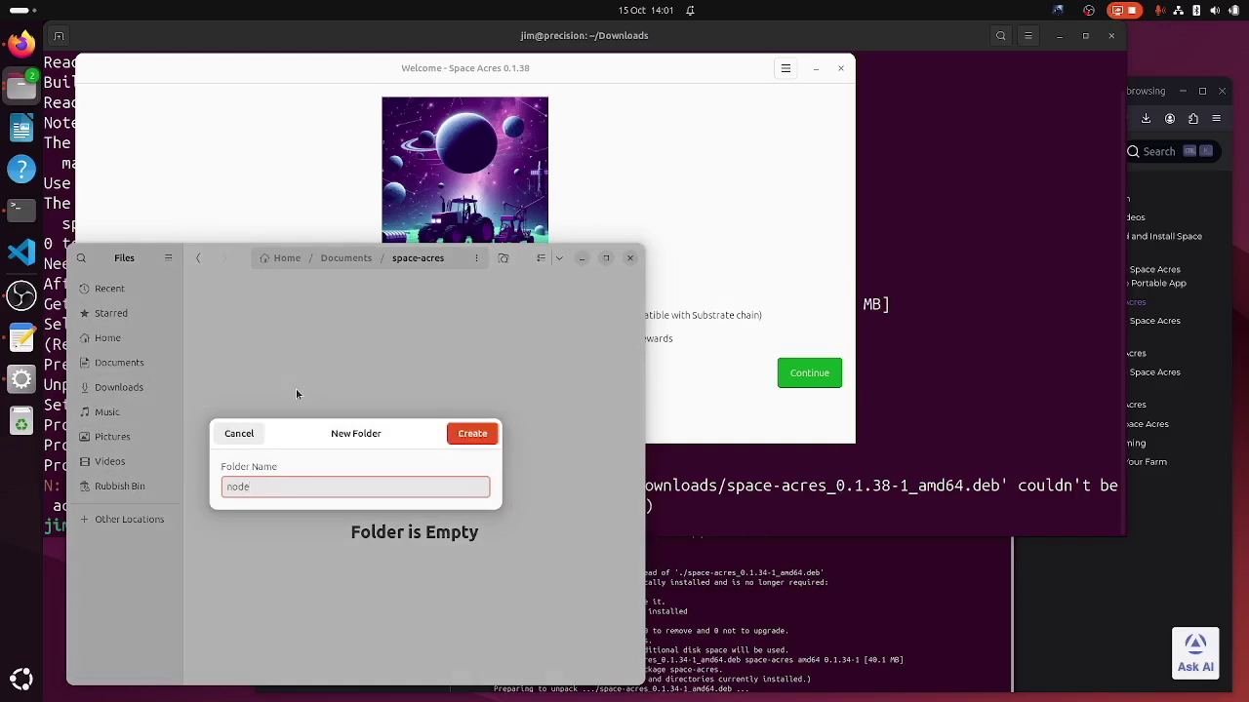
{"action": "key", "text": "Return"}
{"action": "right_click", "coordinate": [297, 369]}
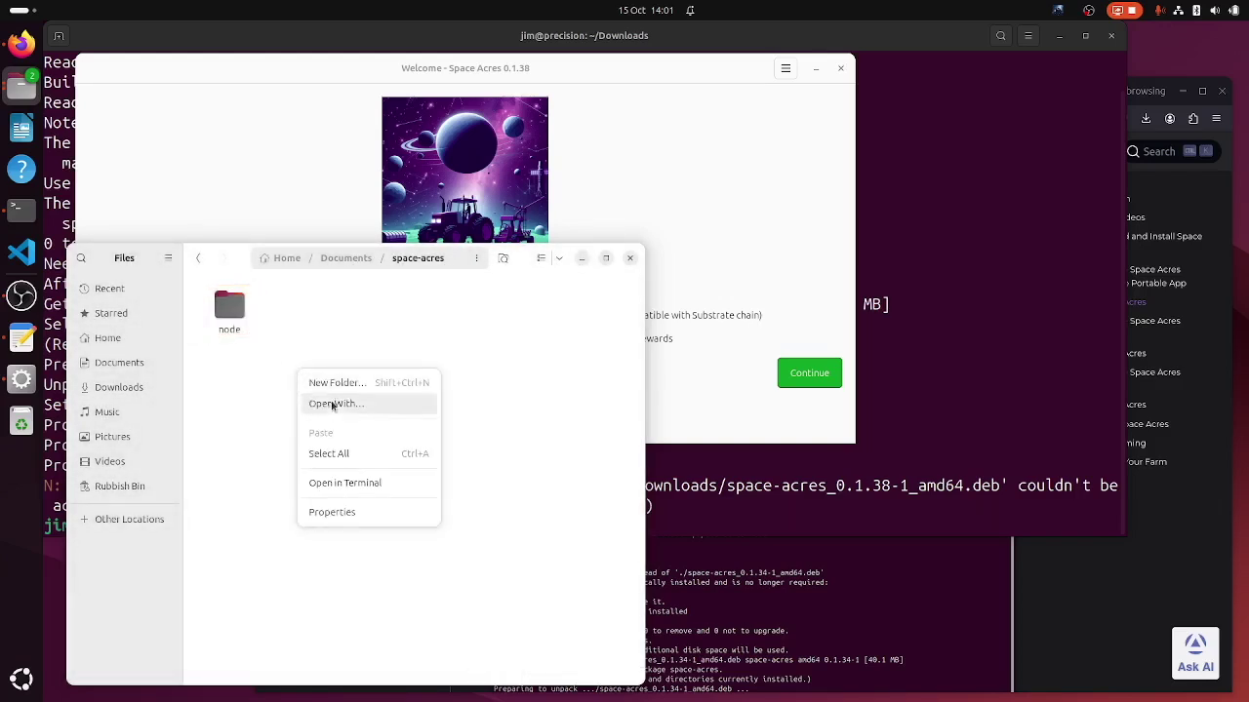
{"action": "left_click", "coordinate": [339, 385]}
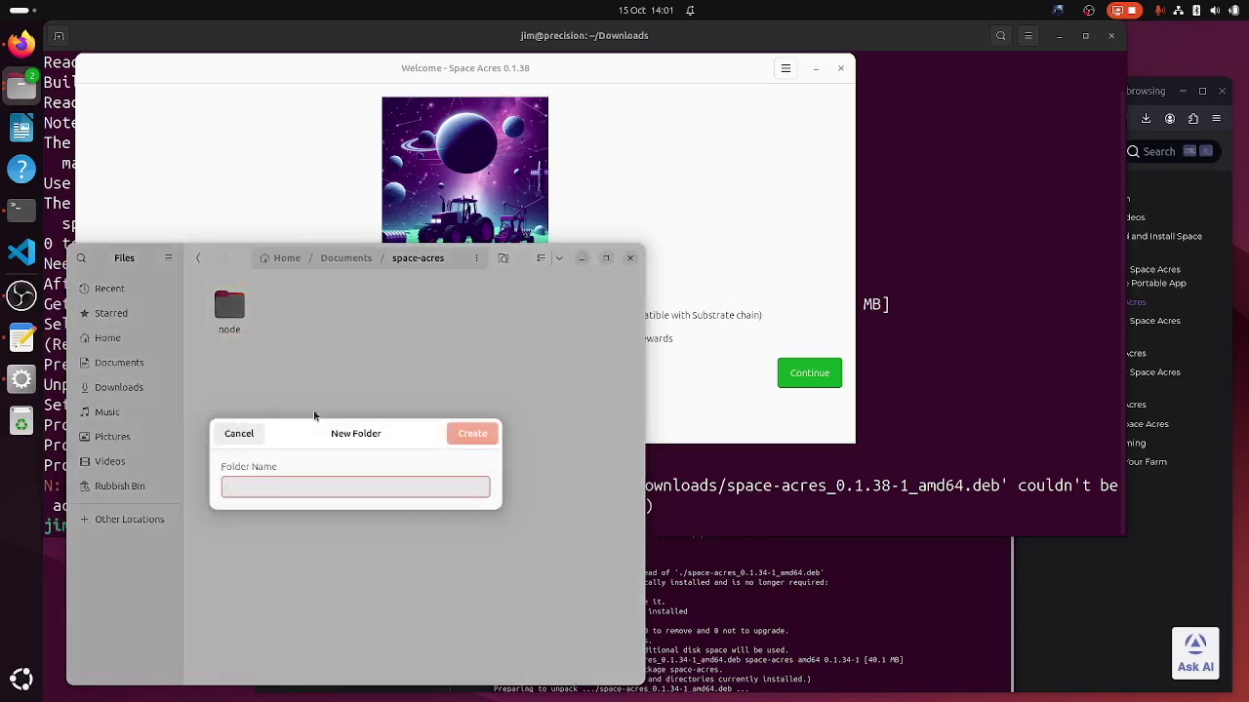
{"action": "type", "text": "farm"}
{"action": "key", "text": "Return"}
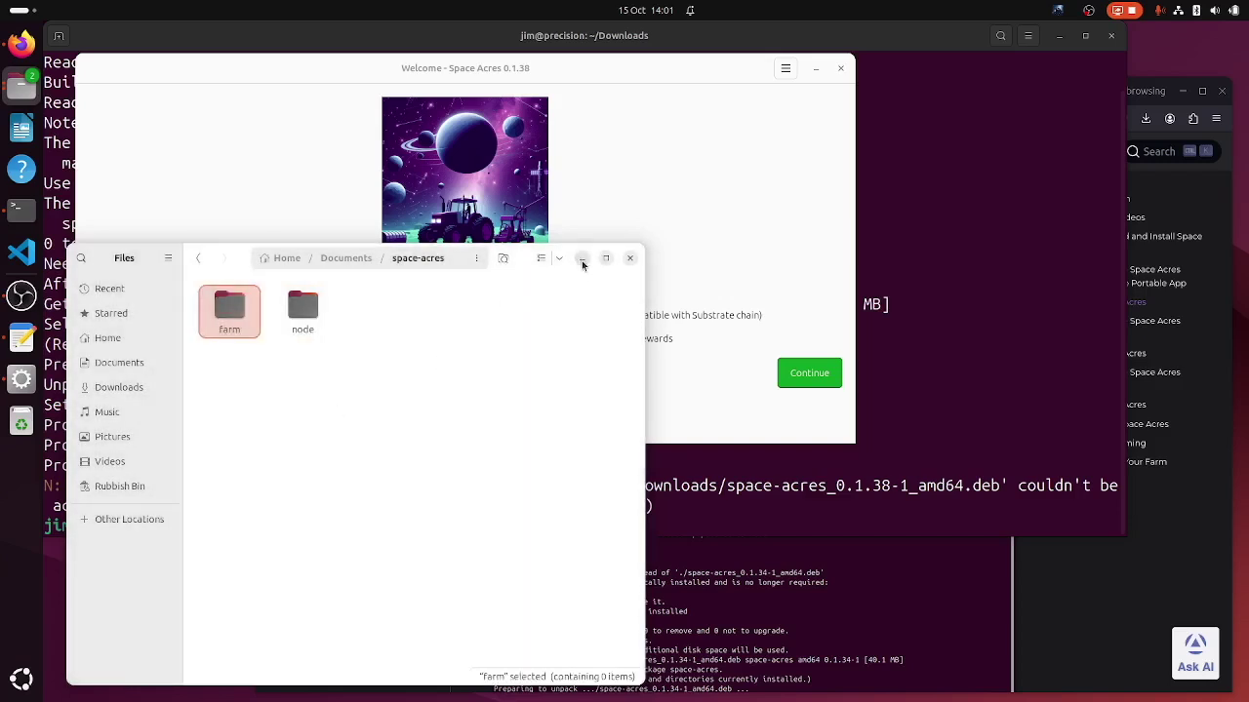
{"action": "left_click", "coordinate": [629, 154]}
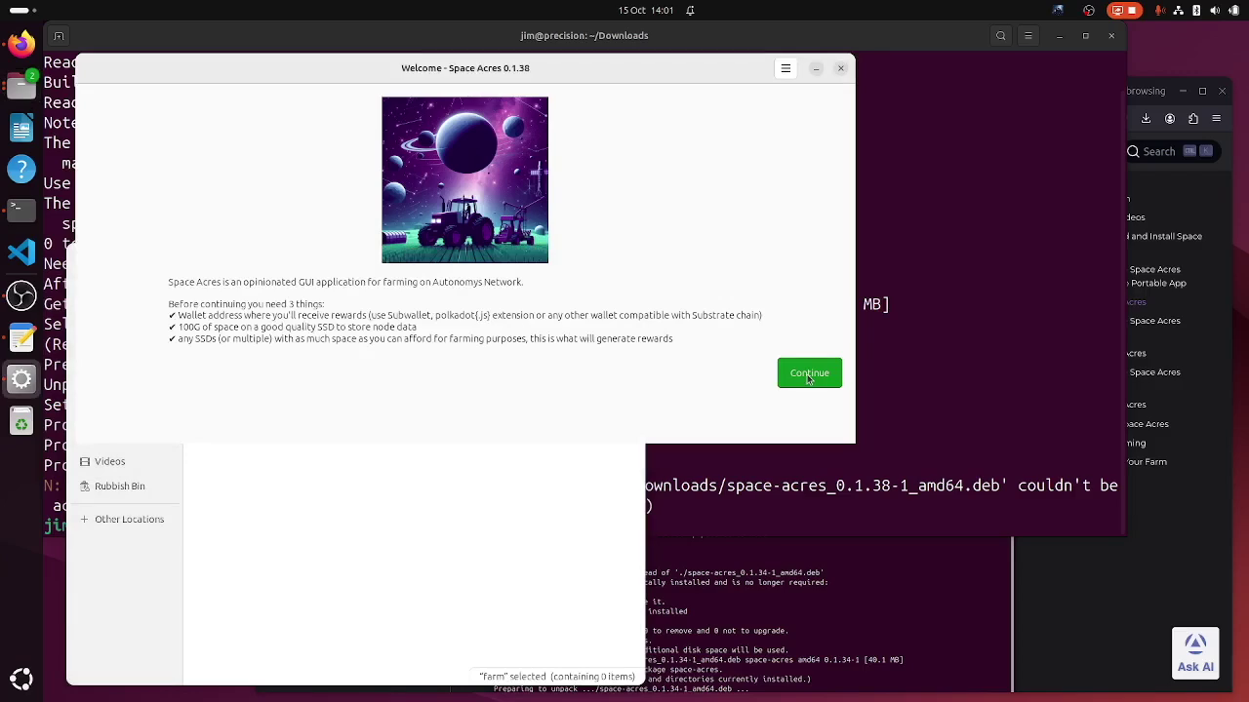
{"action": "left_click", "coordinate": [528, 522]}
Step: Set the node folder to Documents/space-acres/node
{"action": "left_click", "coordinate": [809, 374]}
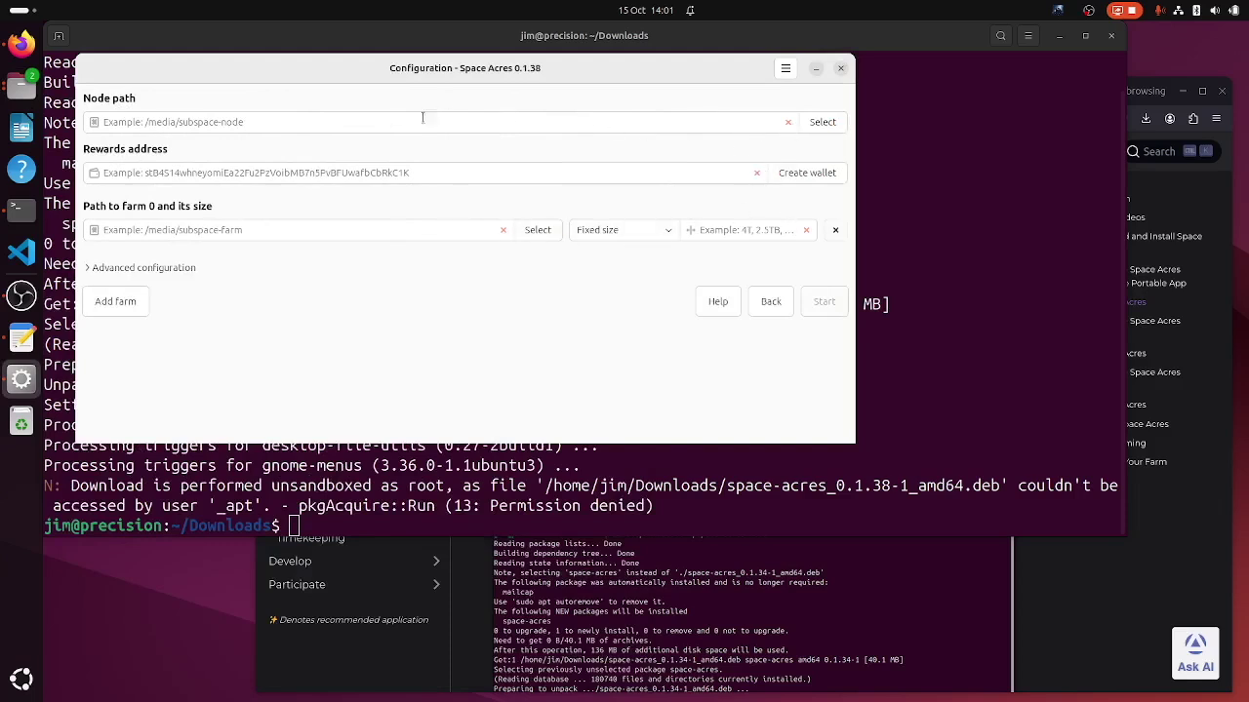
{"action": "left_click", "coordinate": [817, 129]}
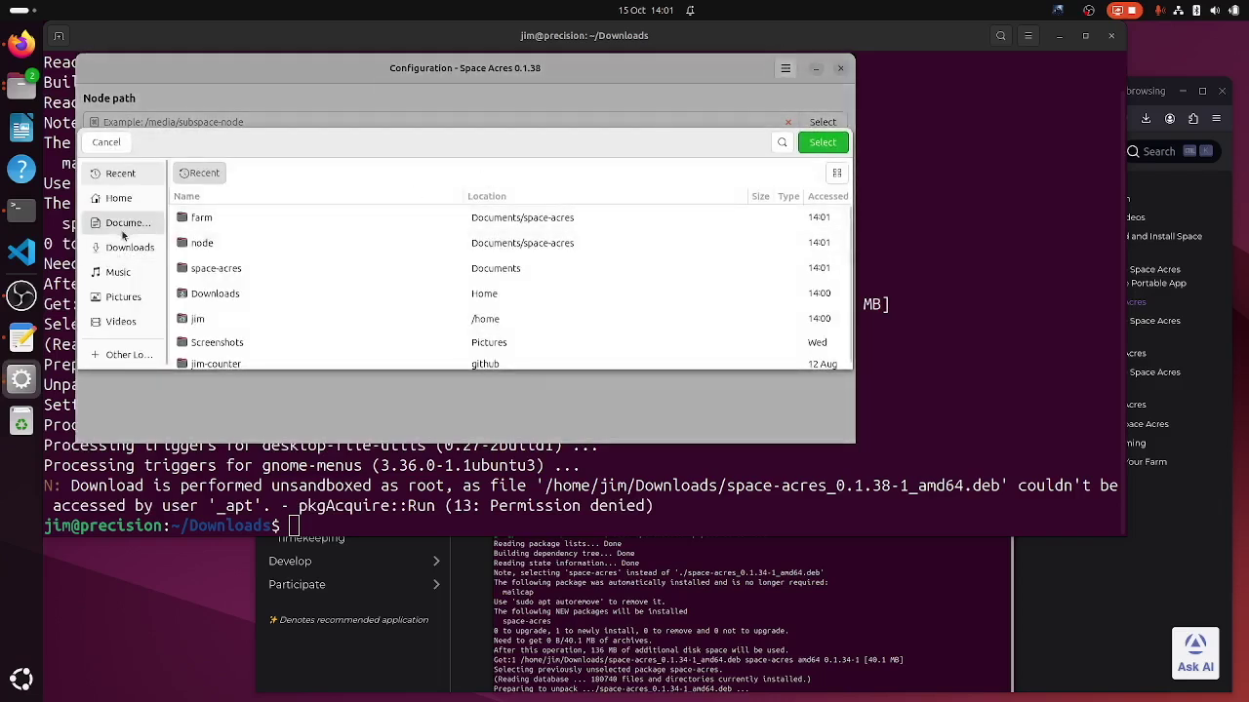
{"action": "left_click", "coordinate": [124, 223]}
{"action": "double_click", "coordinate": [231, 224]}
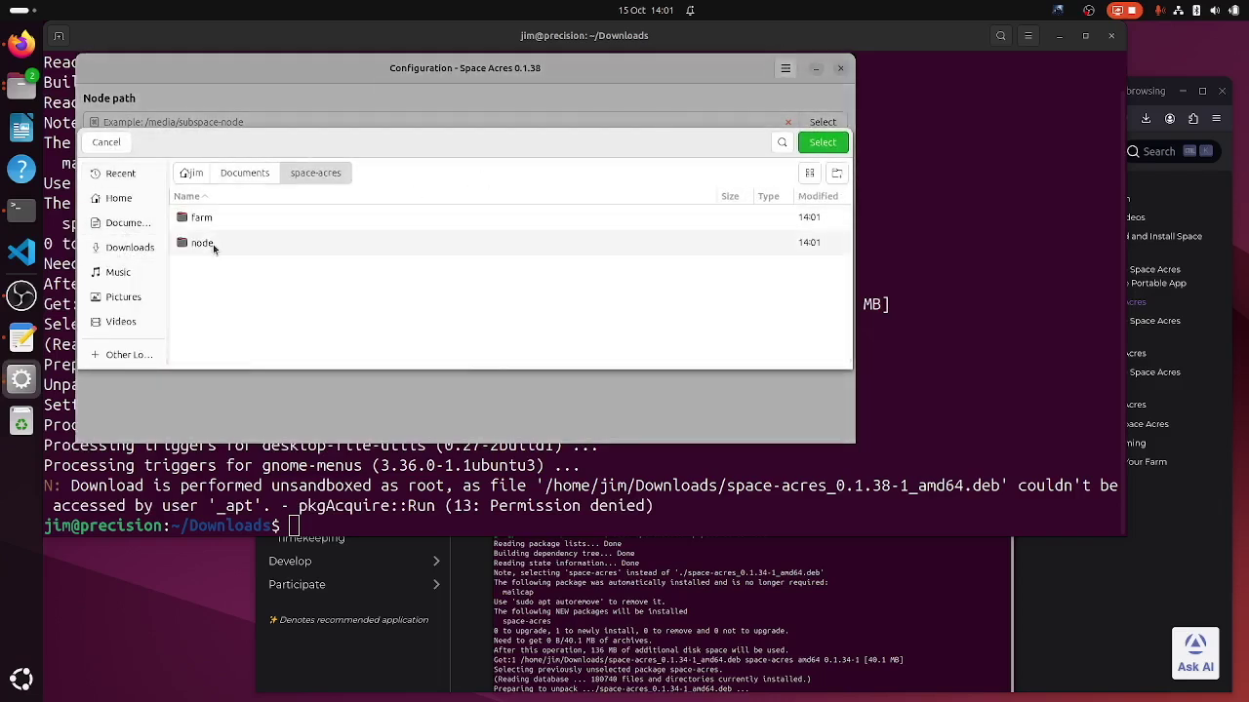
{"action": "double_click", "coordinate": [212, 243]}
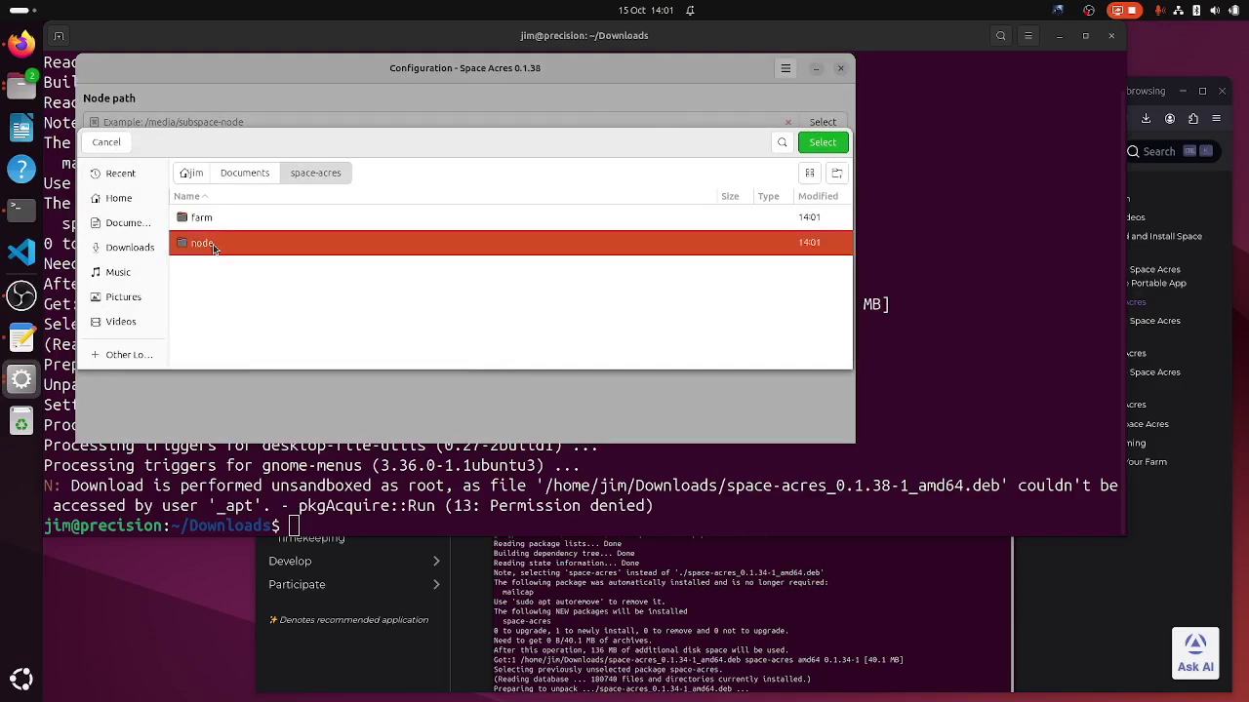
{"action": "left_click", "coordinate": [820, 143]}
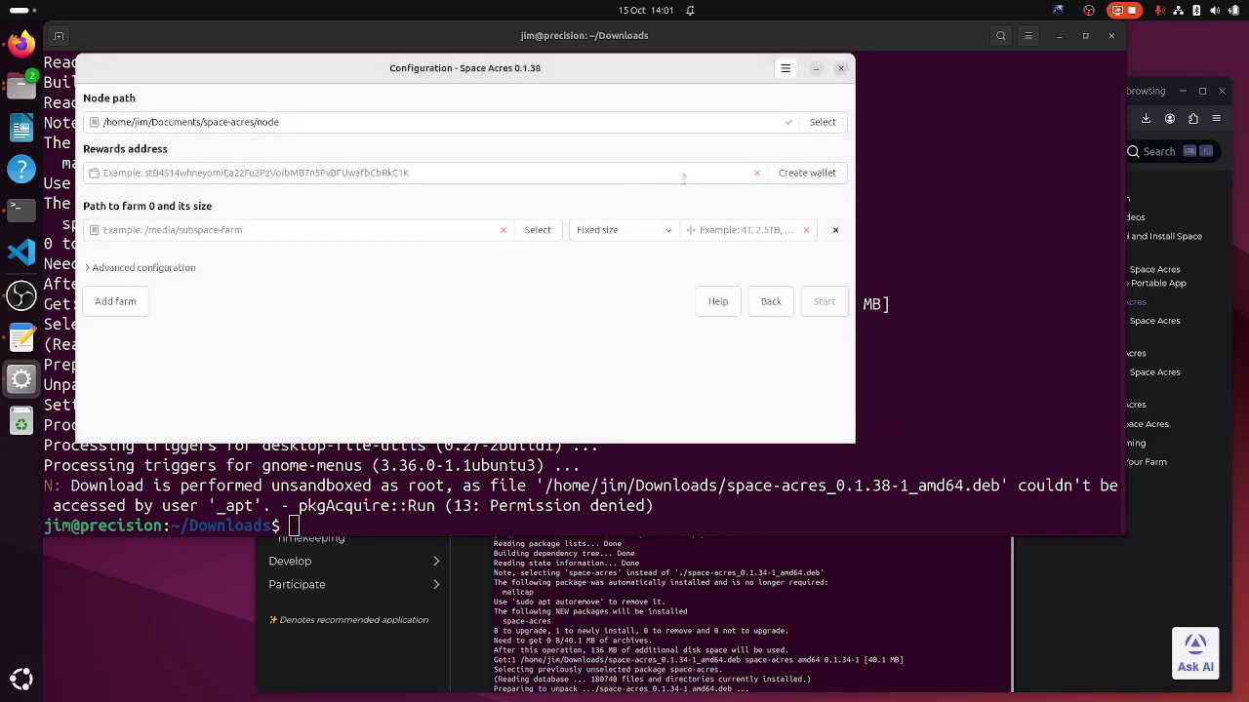
Step: Paste the wallet address into the rewards address field
{"action": "left_click", "coordinate": [21, 339]}
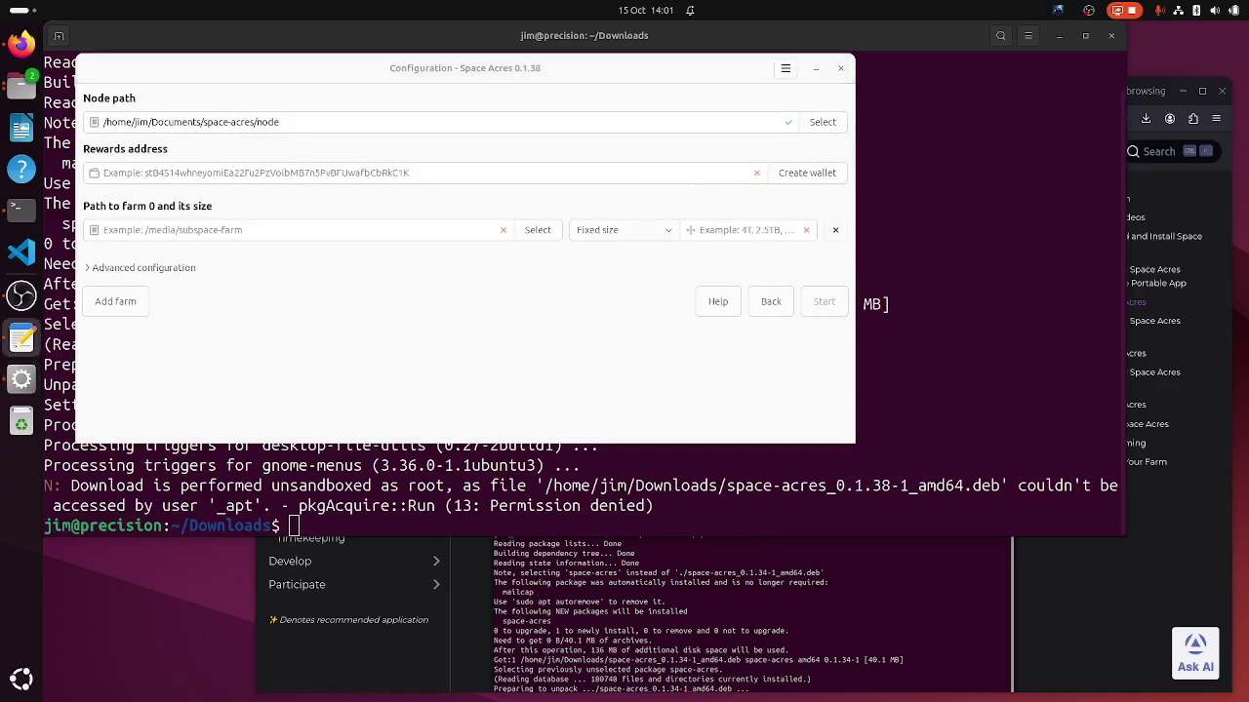
{"action": "left_click", "coordinate": [223, 172]}
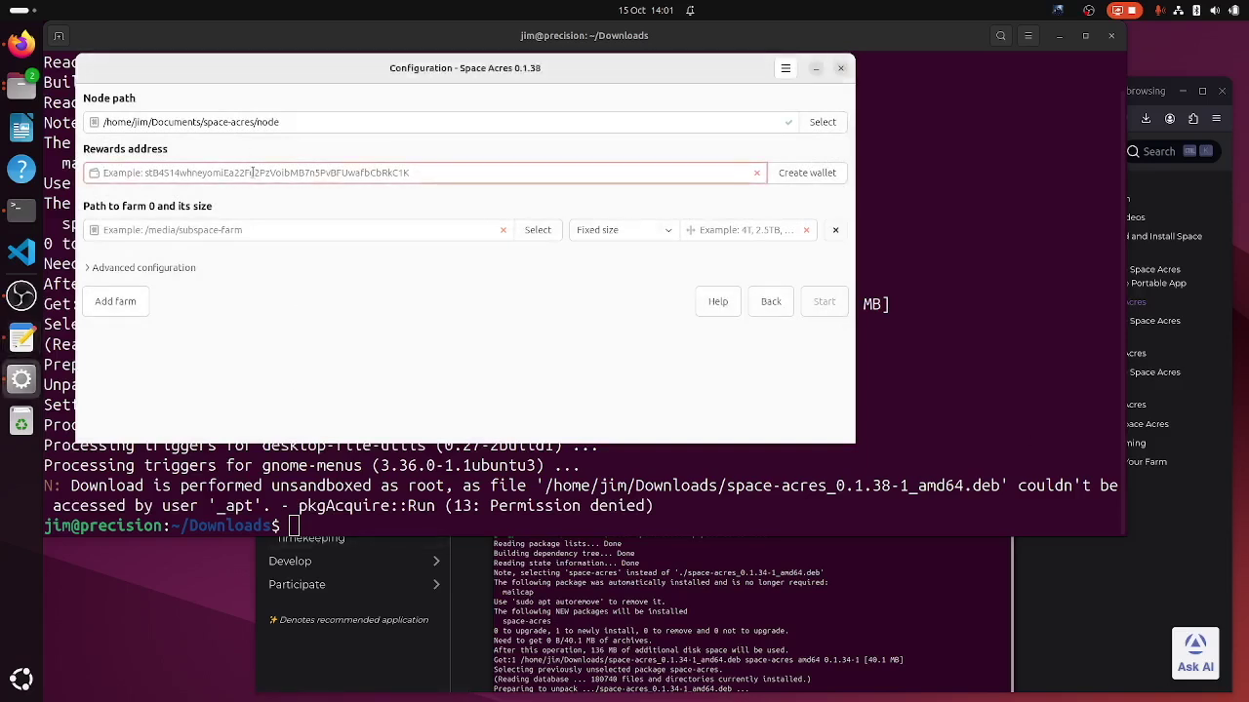
{"action": "key", "text": "ctrl+v"}
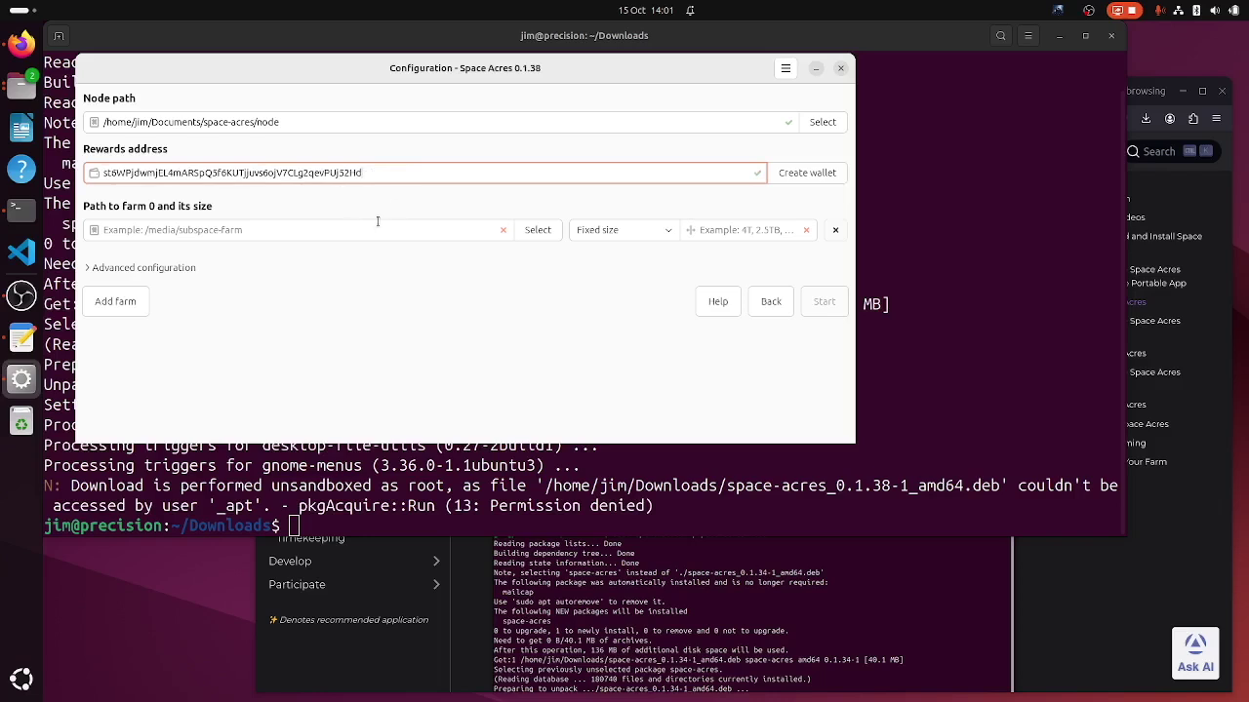
Step: Set farm 0's path to Documents/space-acres/farm
{"action": "left_click", "coordinate": [539, 231]}
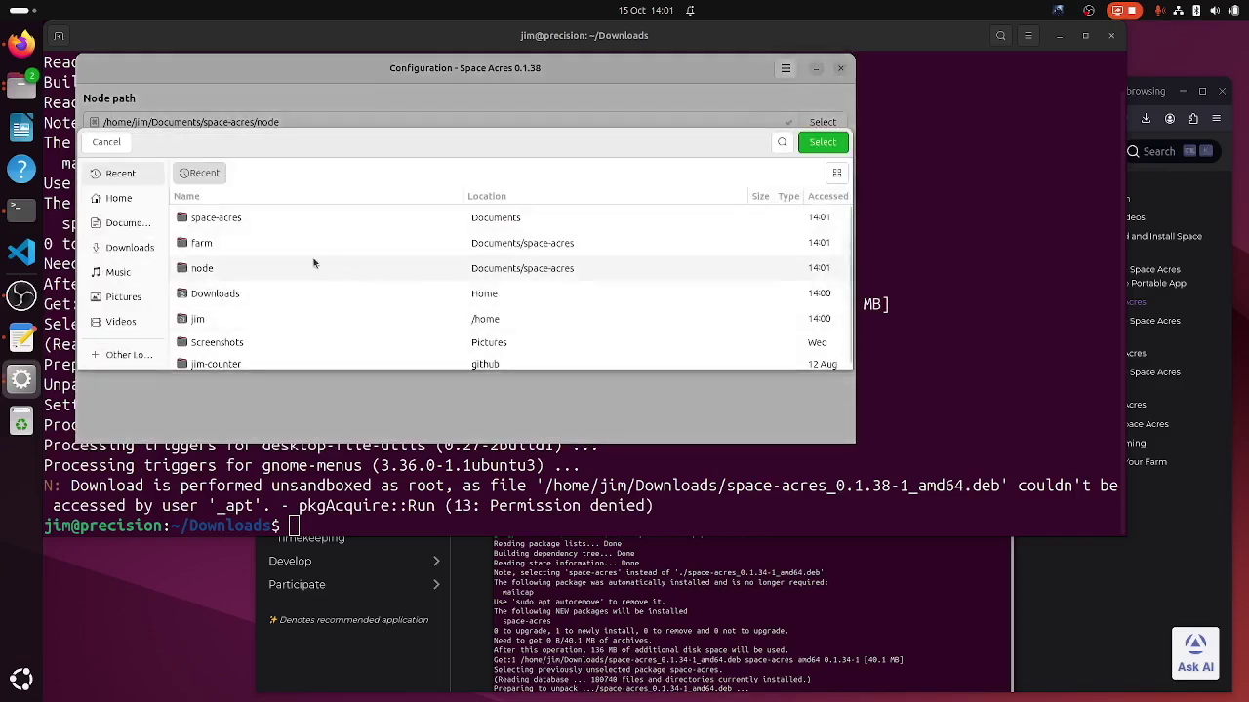
{"action": "left_click", "coordinate": [273, 247]}
{"action": "double_click", "coordinate": [220, 222]}
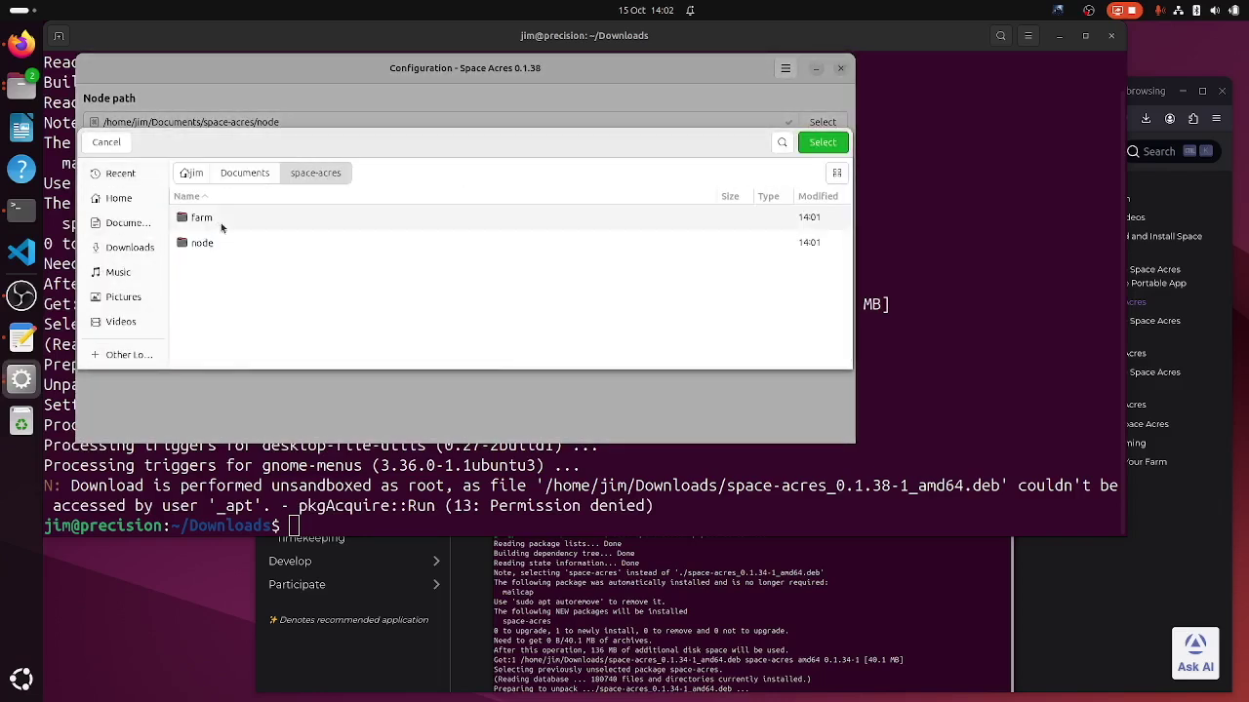
{"action": "double_click", "coordinate": [214, 224]}
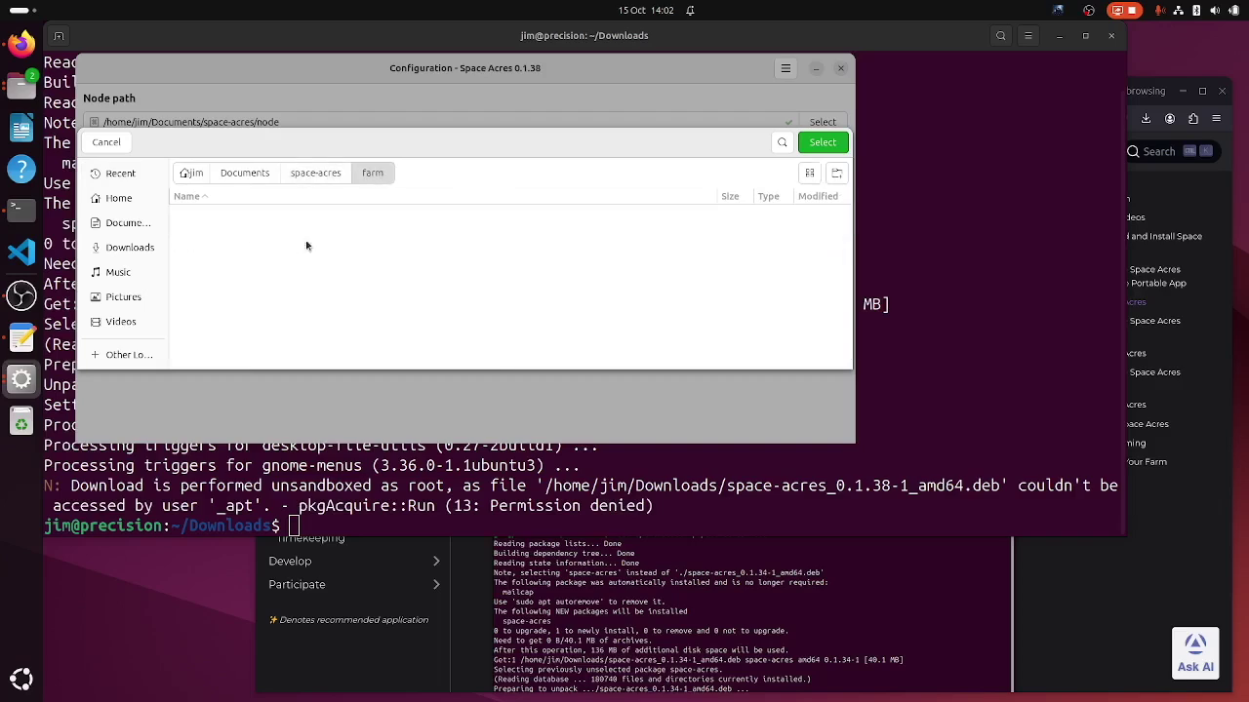
{"action": "left_click", "coordinate": [820, 144]}
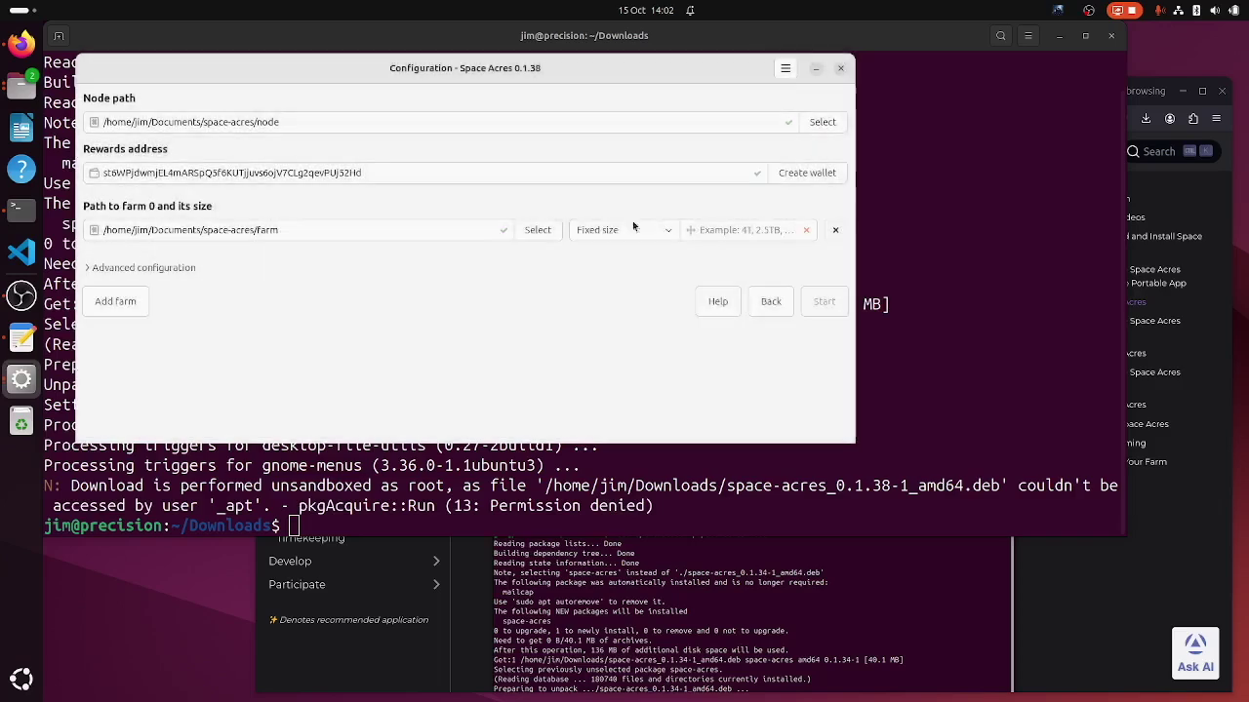
Step: Give the farm a fixed size of 100GB and start the node
{"action": "left_click", "coordinate": [730, 231]}
{"action": "type", "text": "100G"}
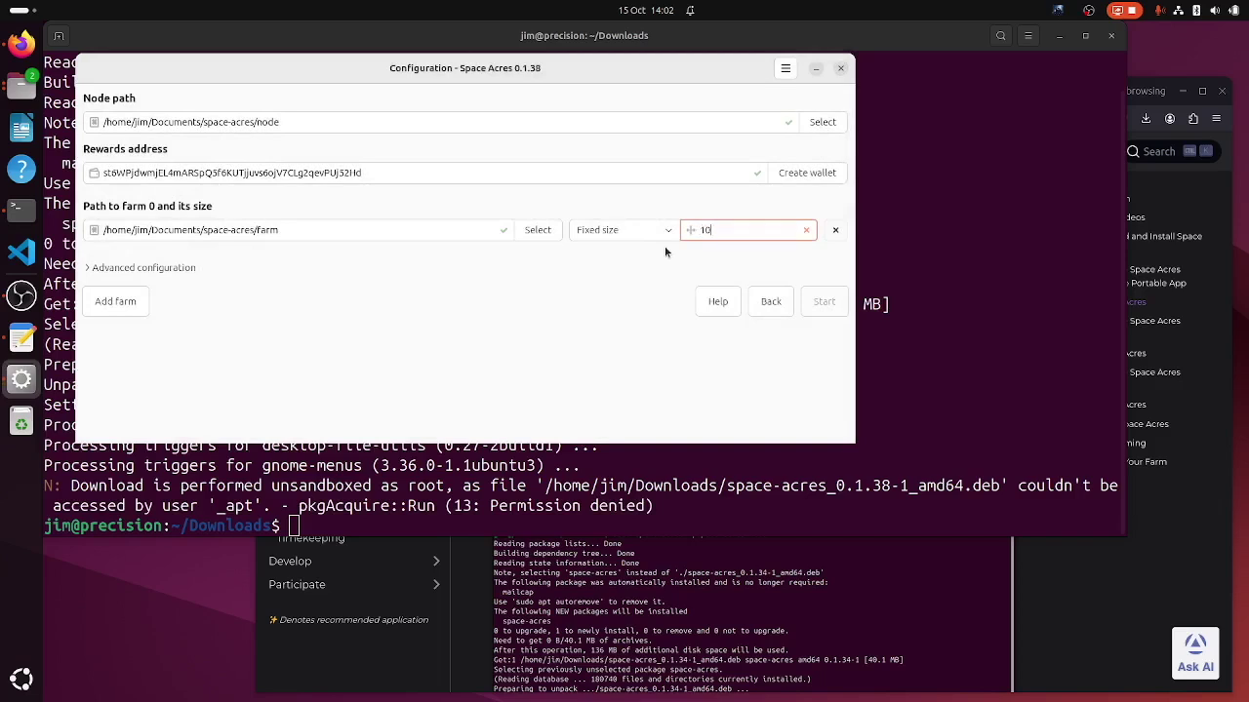
{"action": "type", "text": "B"}
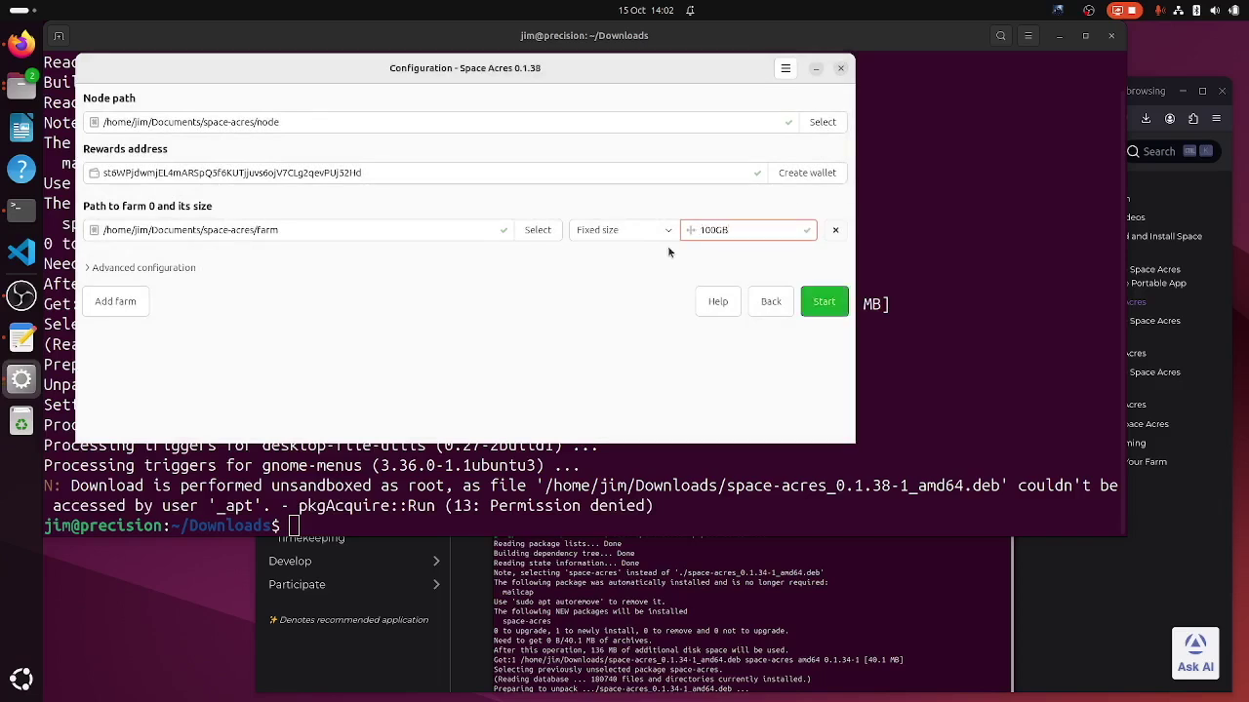
{"action": "left_click", "coordinate": [641, 234]}
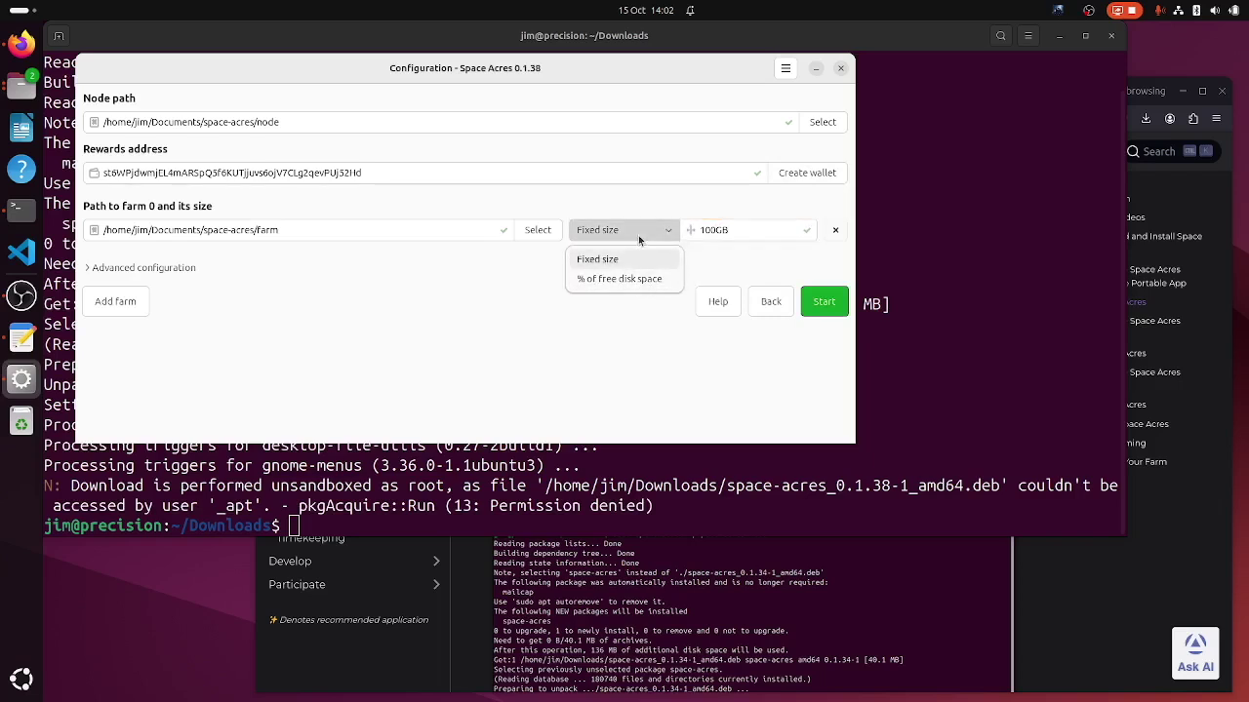
{"action": "left_click", "coordinate": [605, 259]}
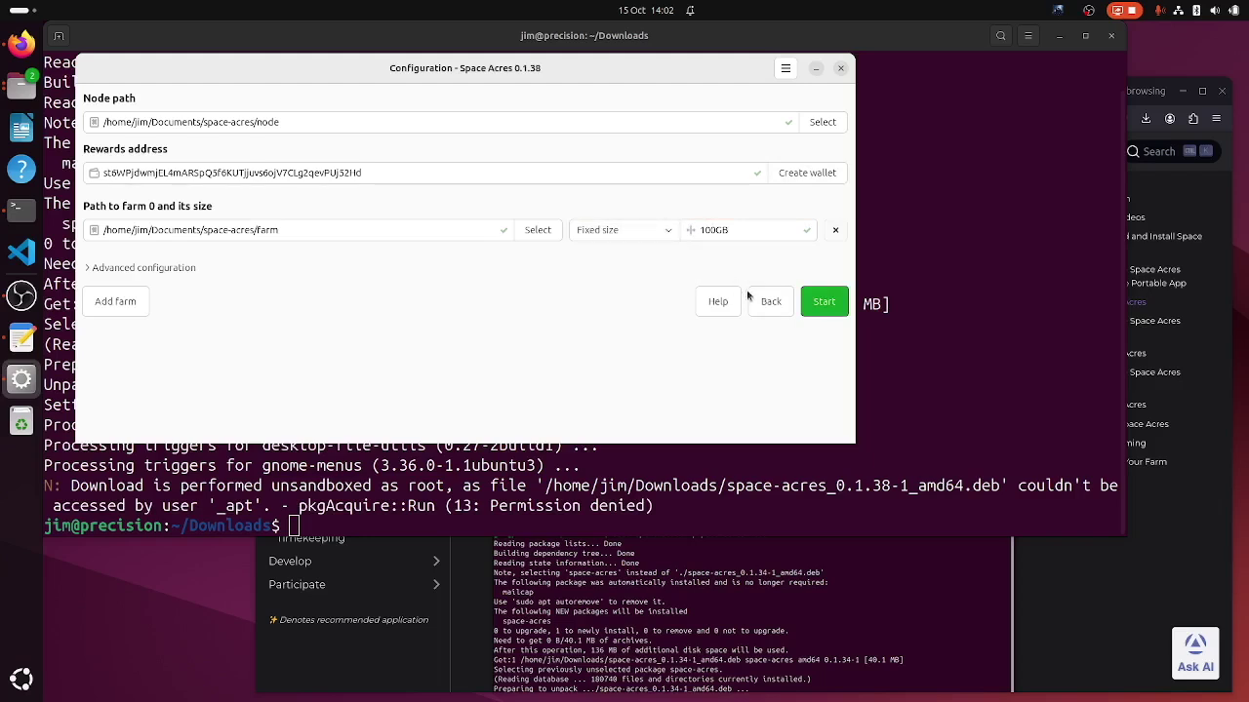
{"action": "left_click", "coordinate": [825, 305]}
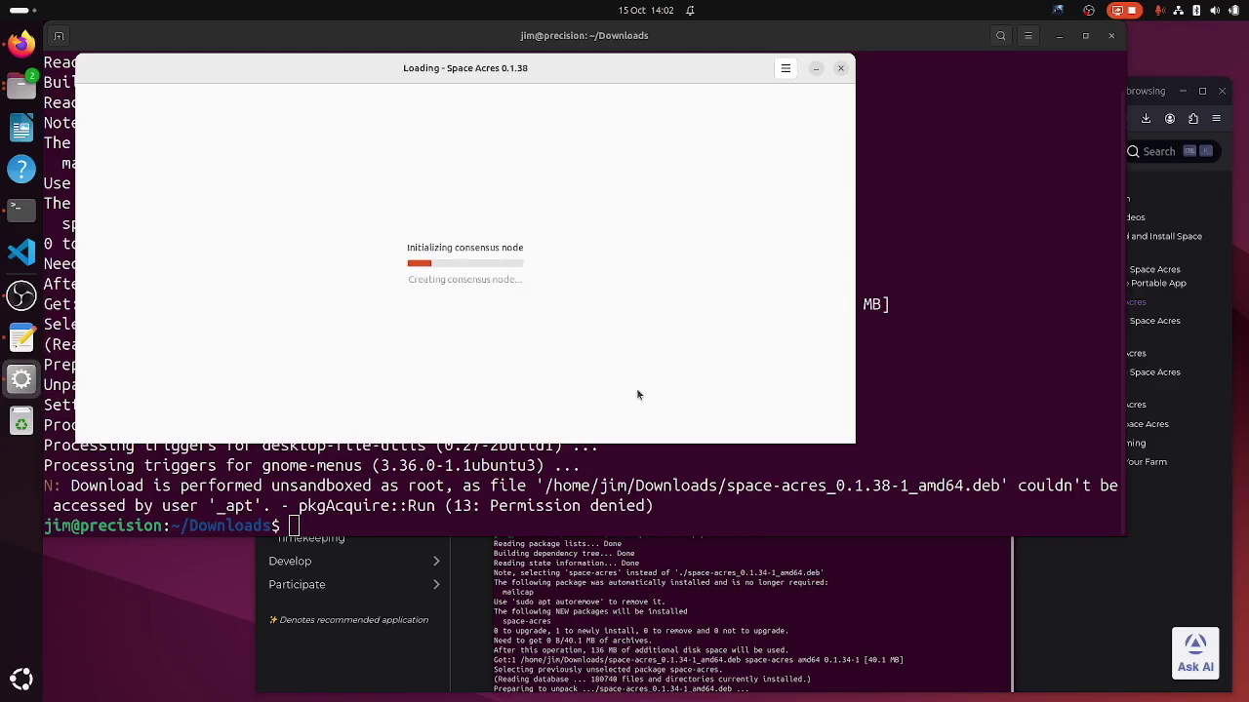